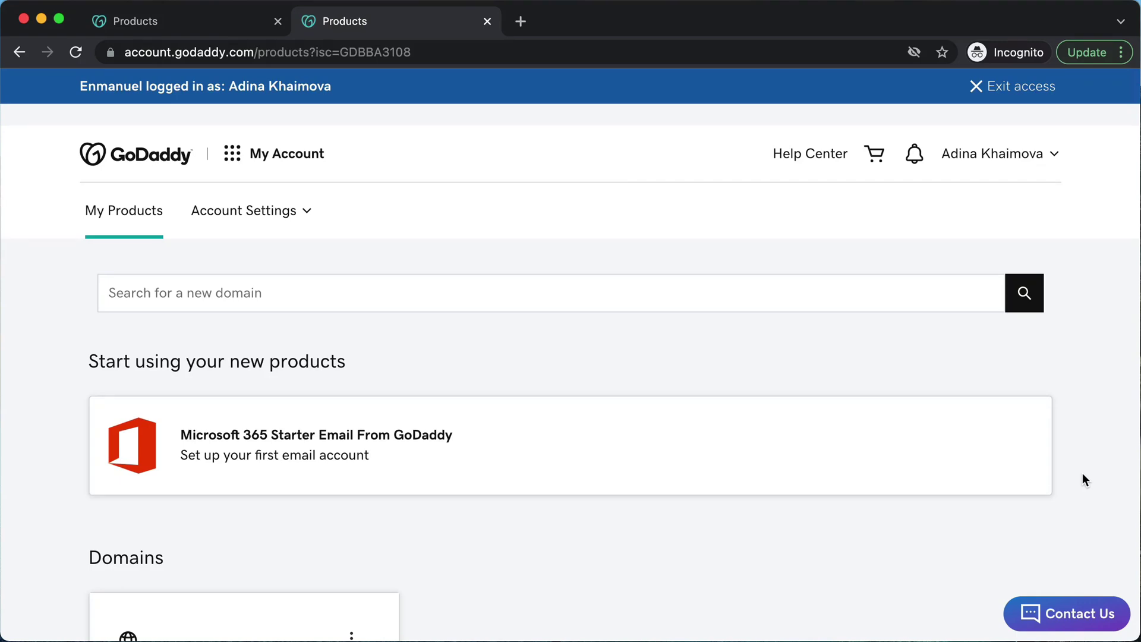
# - Start the Web Hosting setup and enter pawnsacrificechessclub.com as the hosting domain
pyautogui.scroll(-5, 1083, 480)
pyautogui.scroll(-5, 1083, 474)
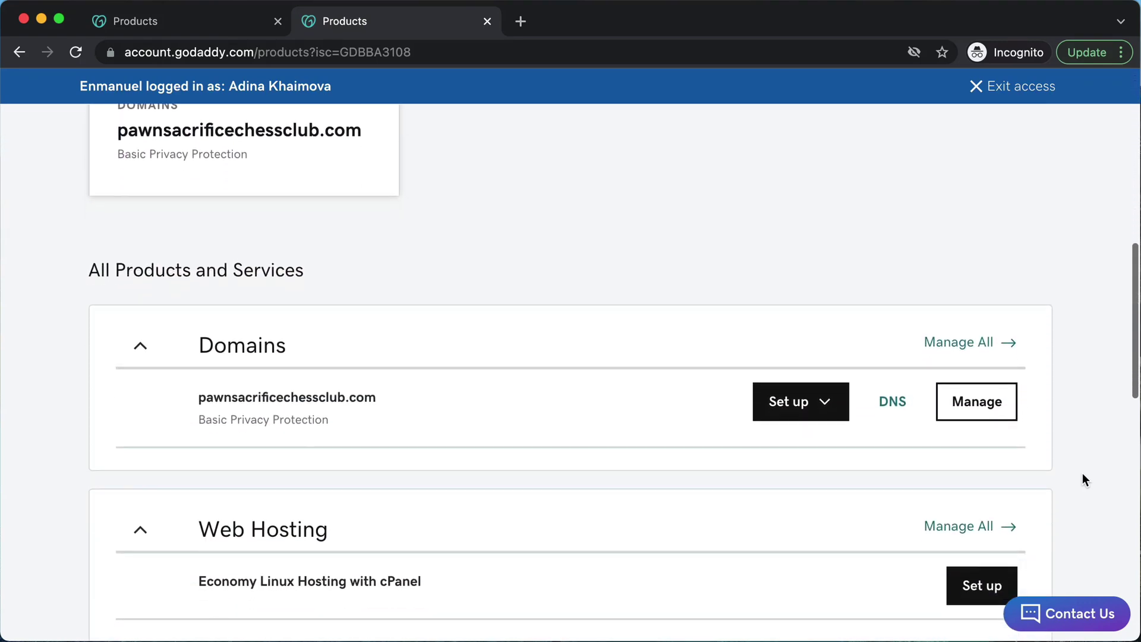
pyautogui.scroll(-2, 1083, 480)
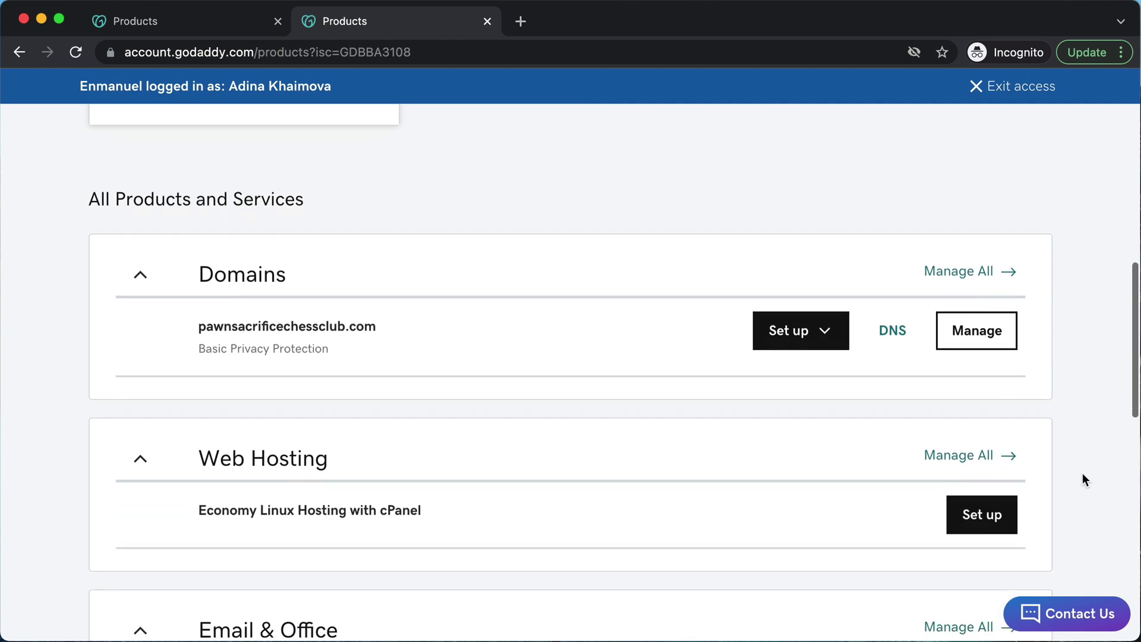
pyautogui.scroll(-1, 1082, 480)
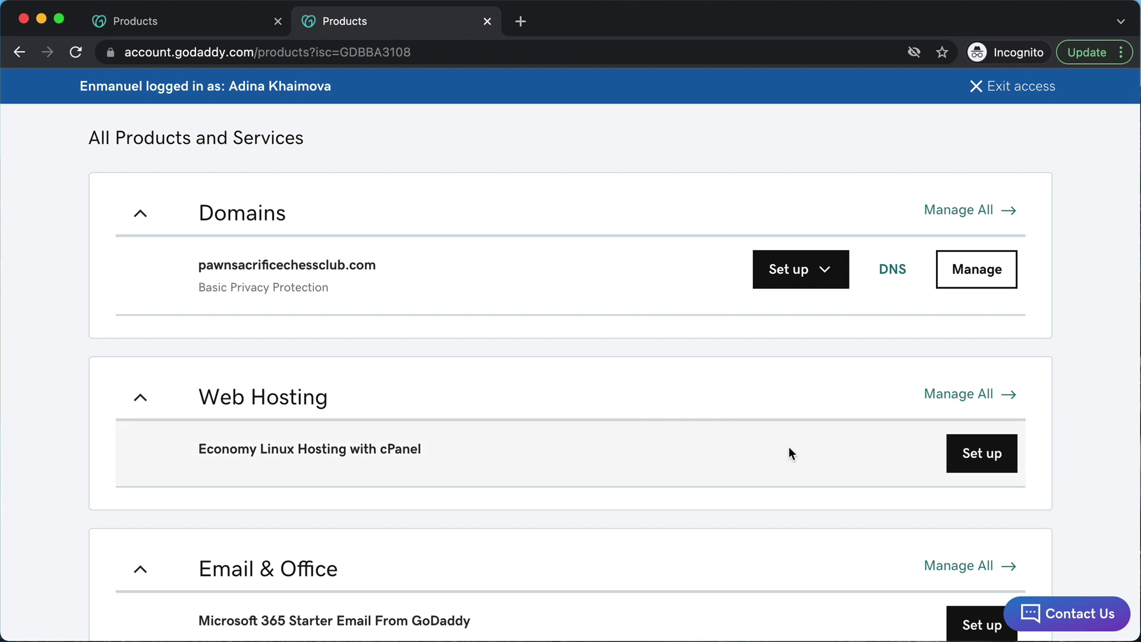
pyautogui.click(979, 463)
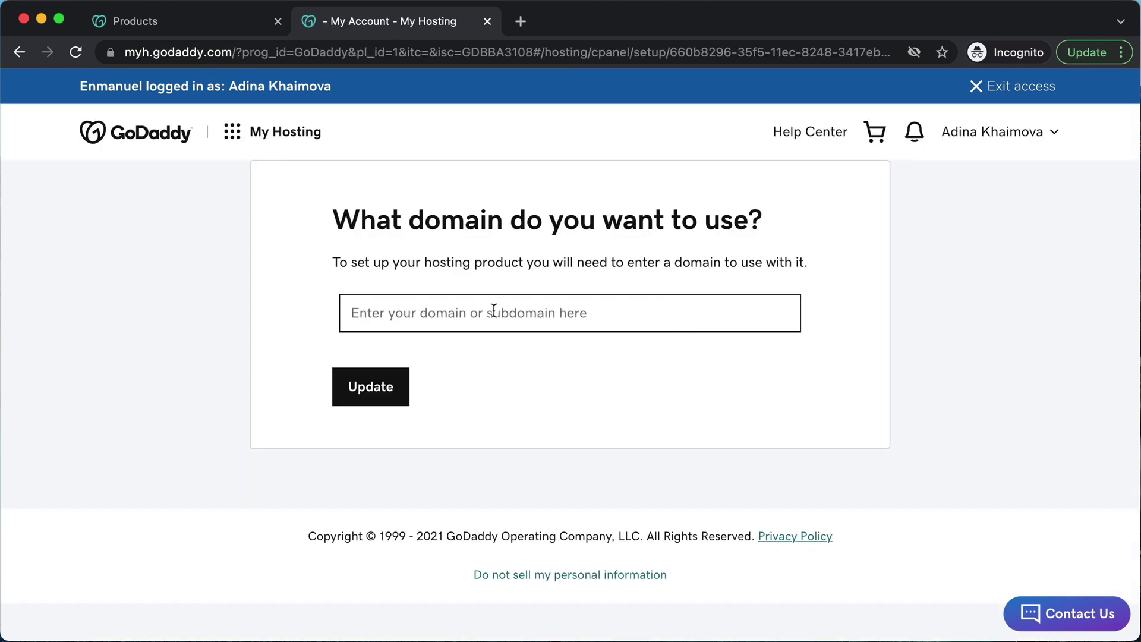
pyautogui.write('pawnsacrificechessclub.com')
pyautogui.click(365, 393)
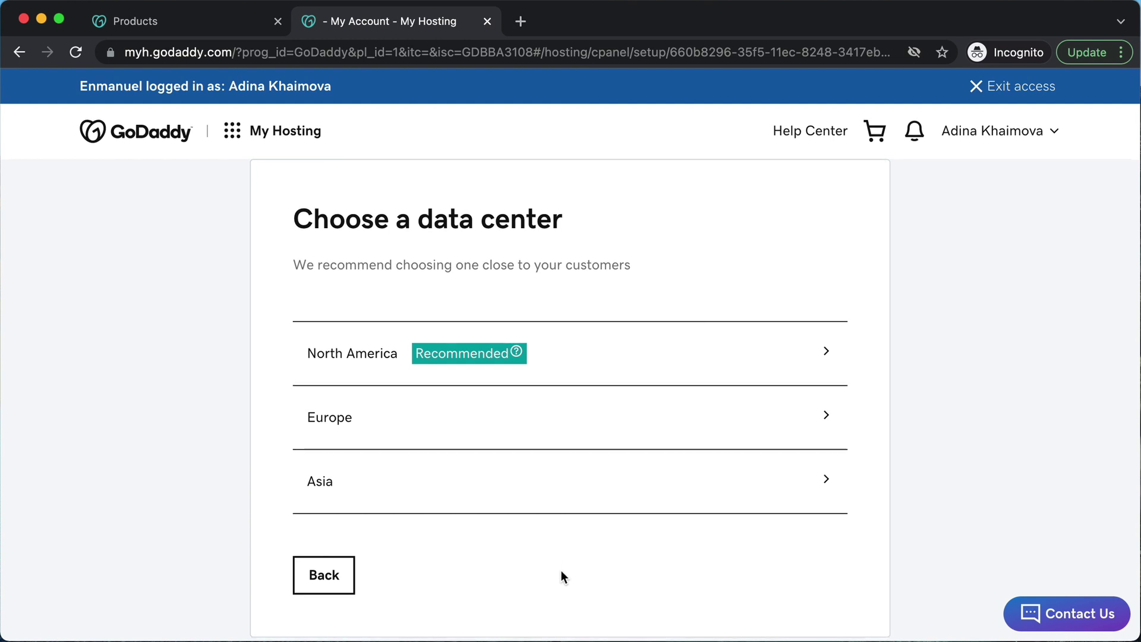
# - Choose the North America data center and decline the WordPress and Office 365 email offers
pyautogui.scroll(-1, 562, 571)
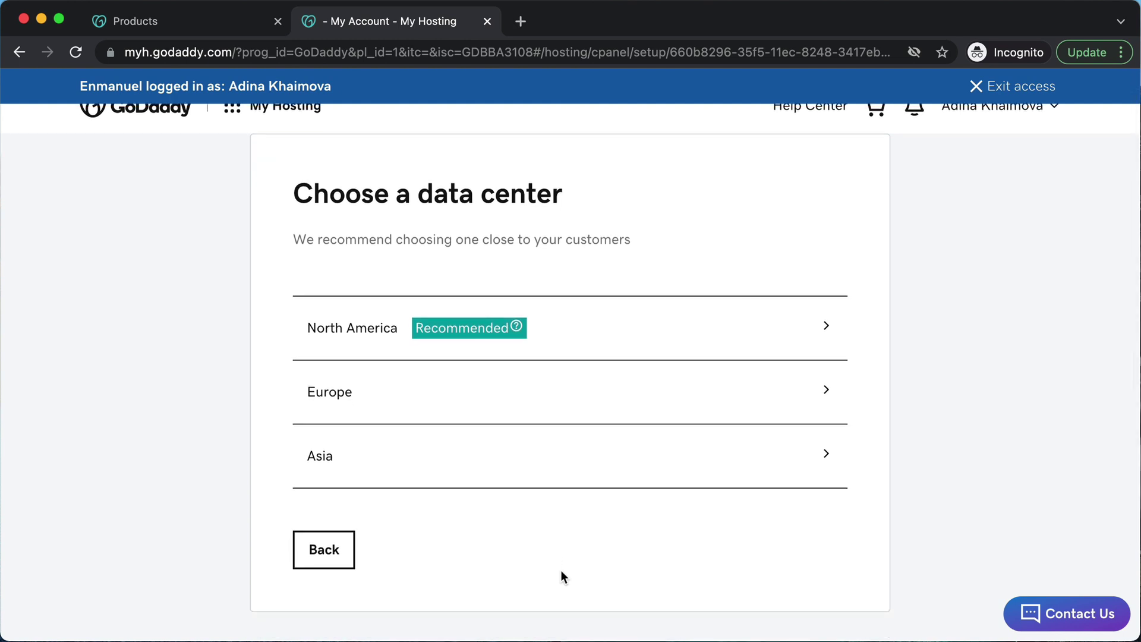
pyautogui.click(356, 333)
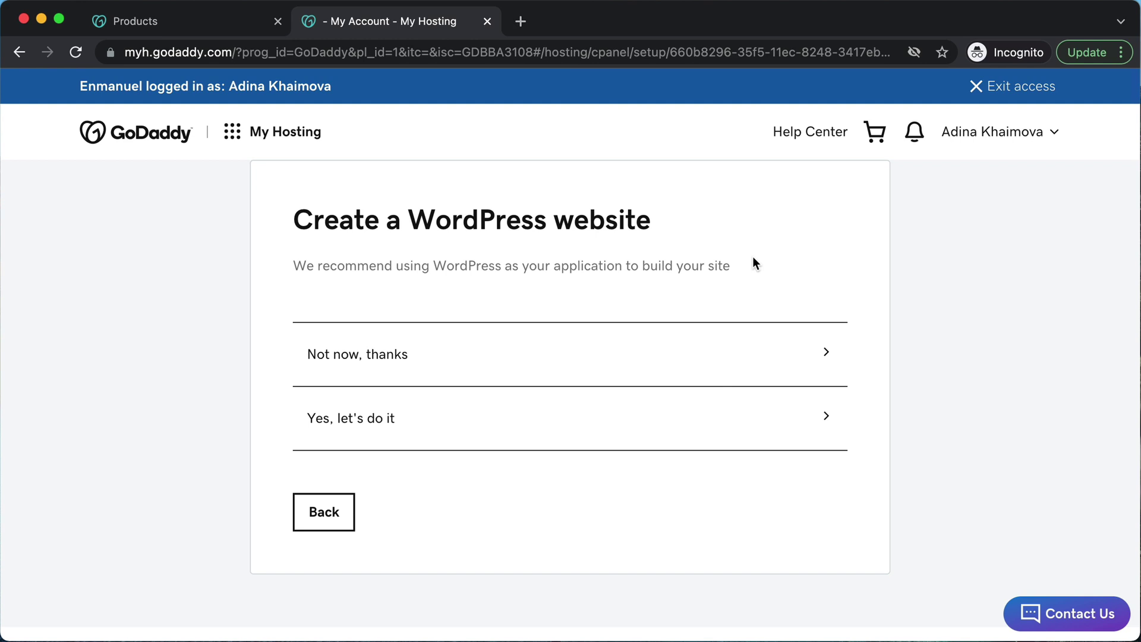
pyautogui.click(371, 356)
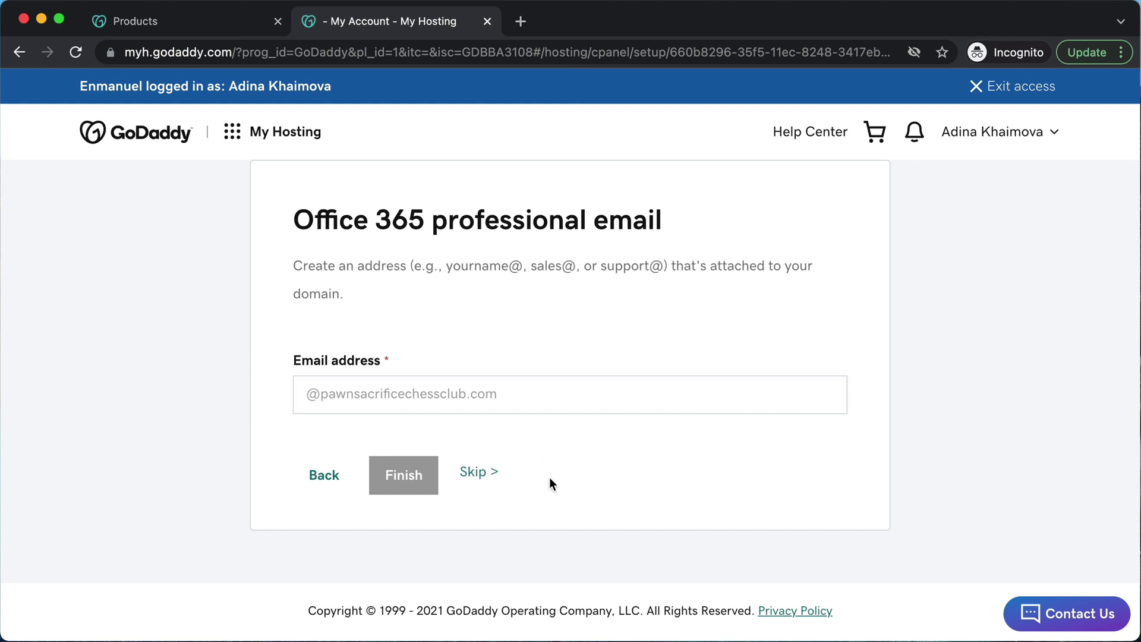
pyautogui.click(476, 476)
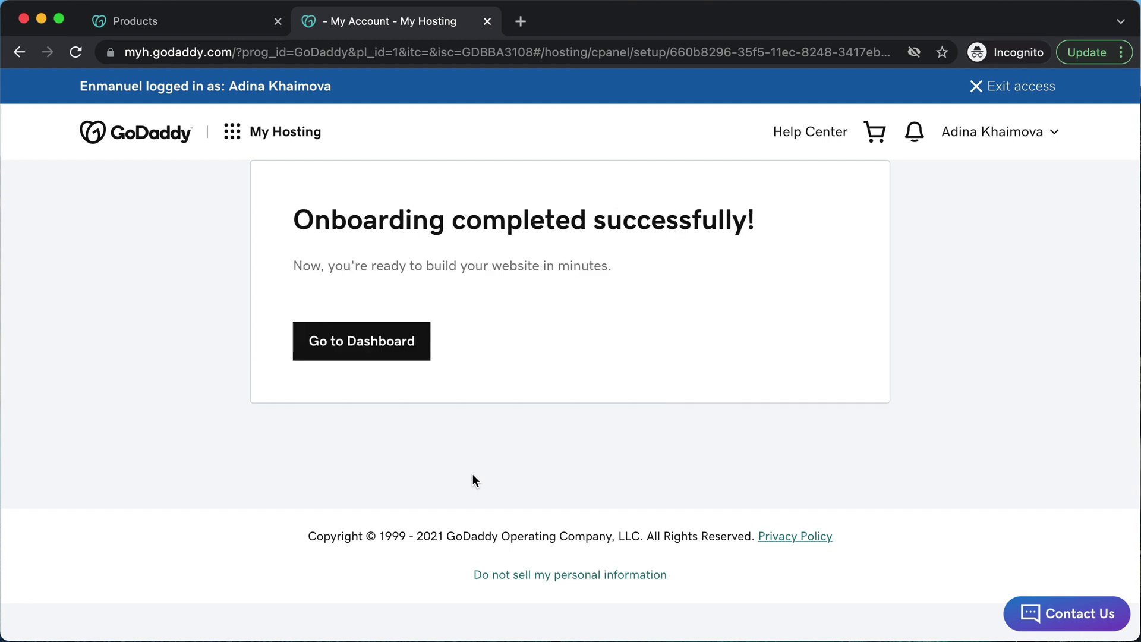
# - Open the pawnsacrificechessclub.com hosting dashboard, cancel the Customer Experience Improvement Program prompt, and review it
pyautogui.click(379, 341)
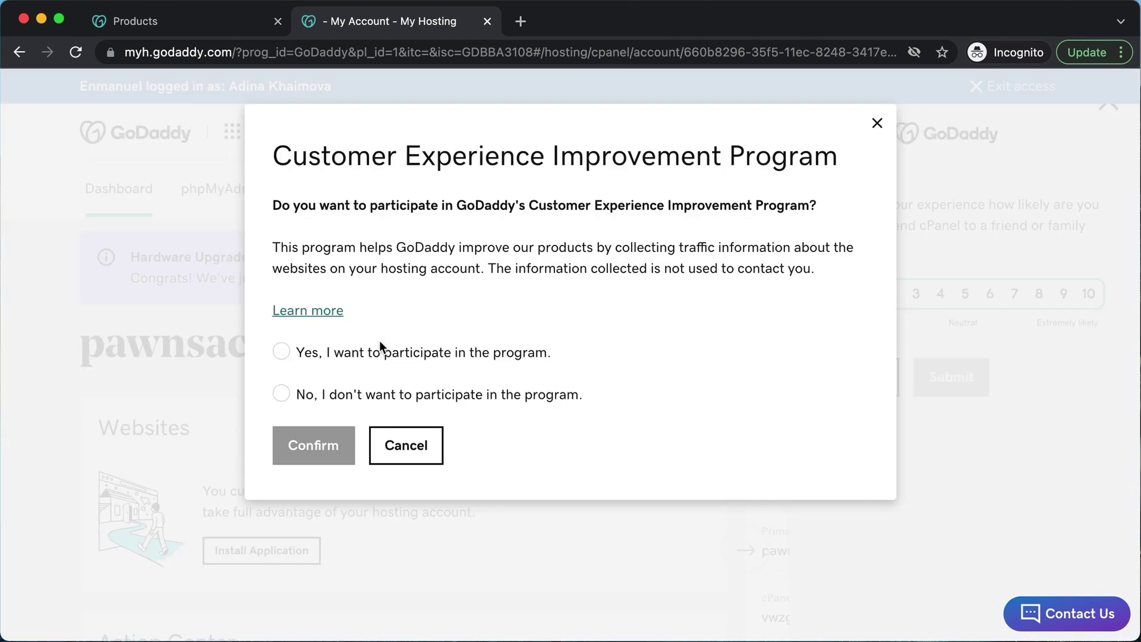
pyautogui.click(406, 450)
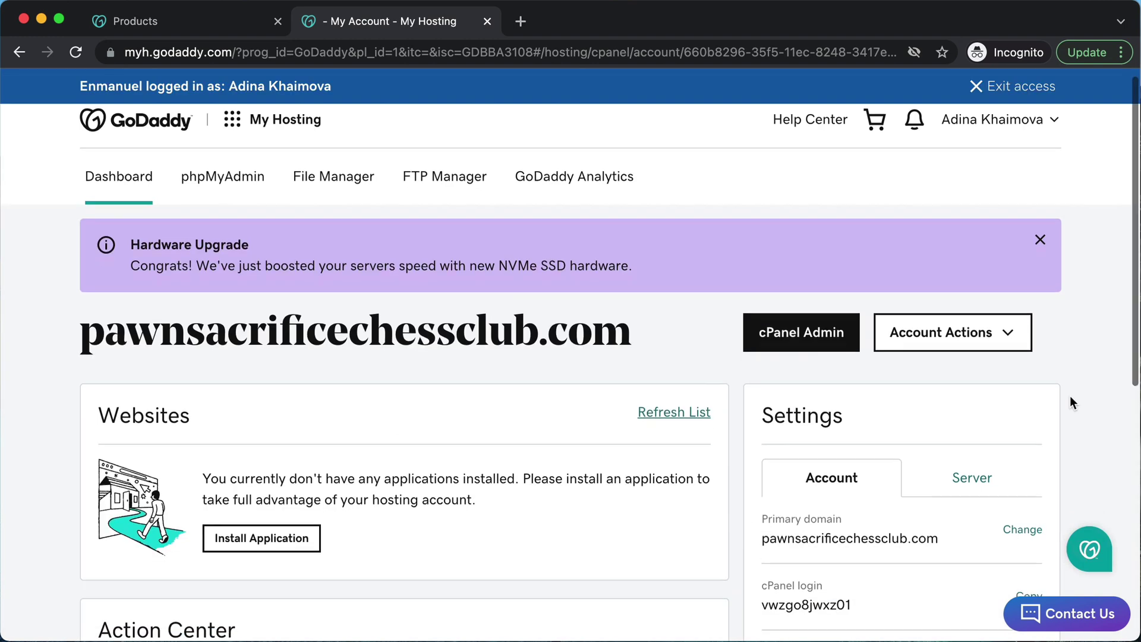
pyautogui.scroll(-3, 1070, 396)
pyautogui.scroll(-5, 1070, 396)
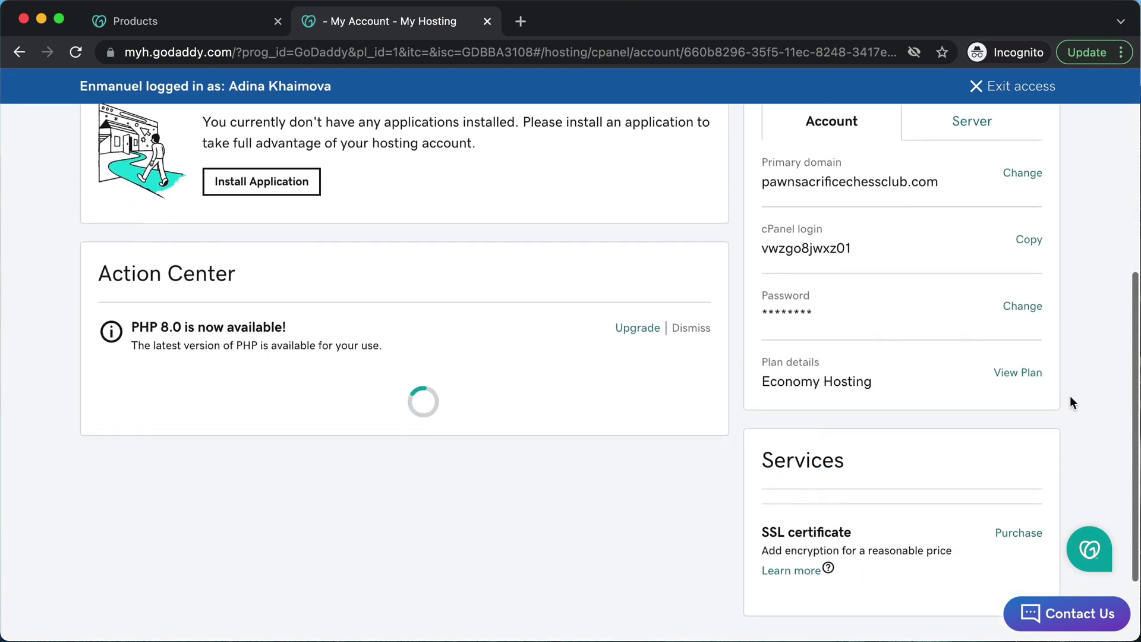
pyautogui.scroll(5, 1071, 398)
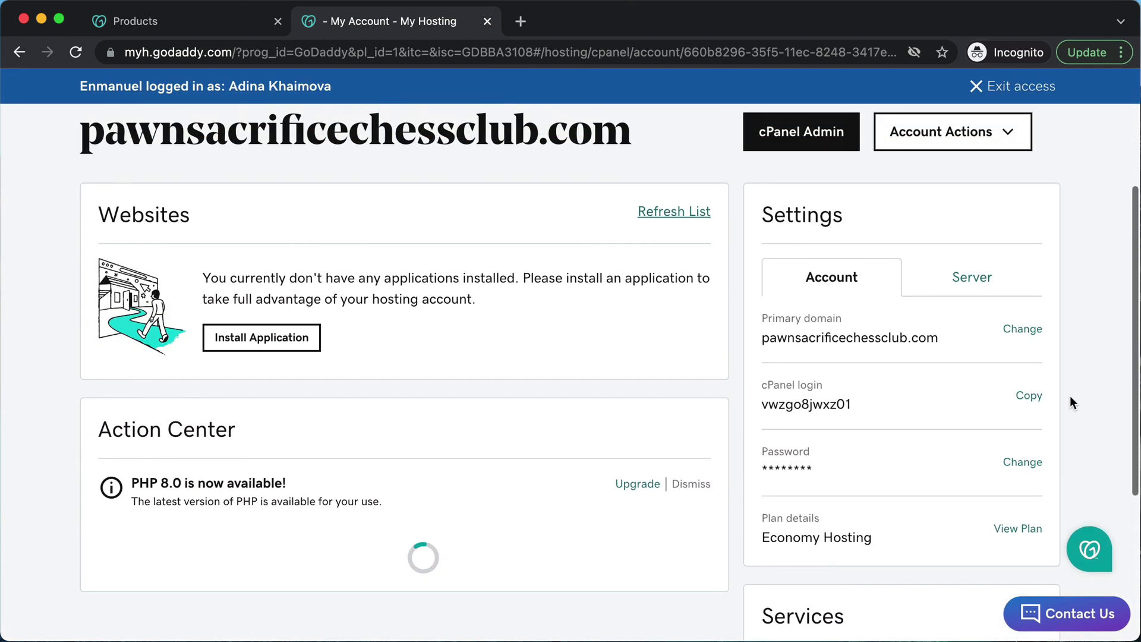
pyautogui.scroll(1, 1070, 396)
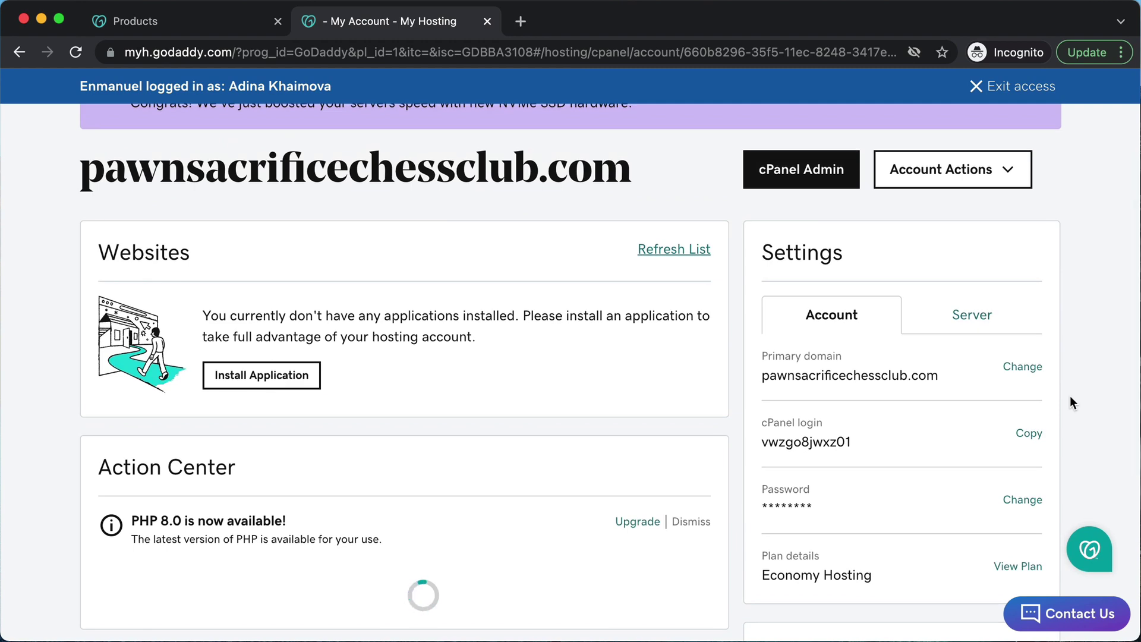
# - Launch cPanel Admin in a new tab and scroll down to Web Applications
pyautogui.click(802, 171)
pyautogui.scroll(-15, 801, 181)
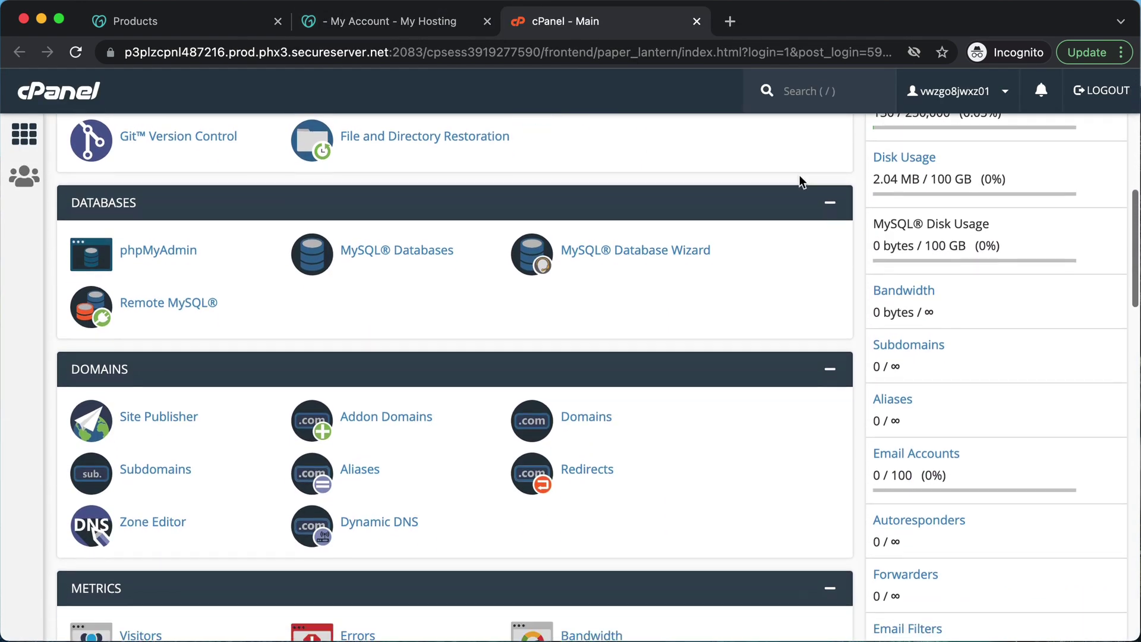
pyautogui.scroll(-12, 799, 179)
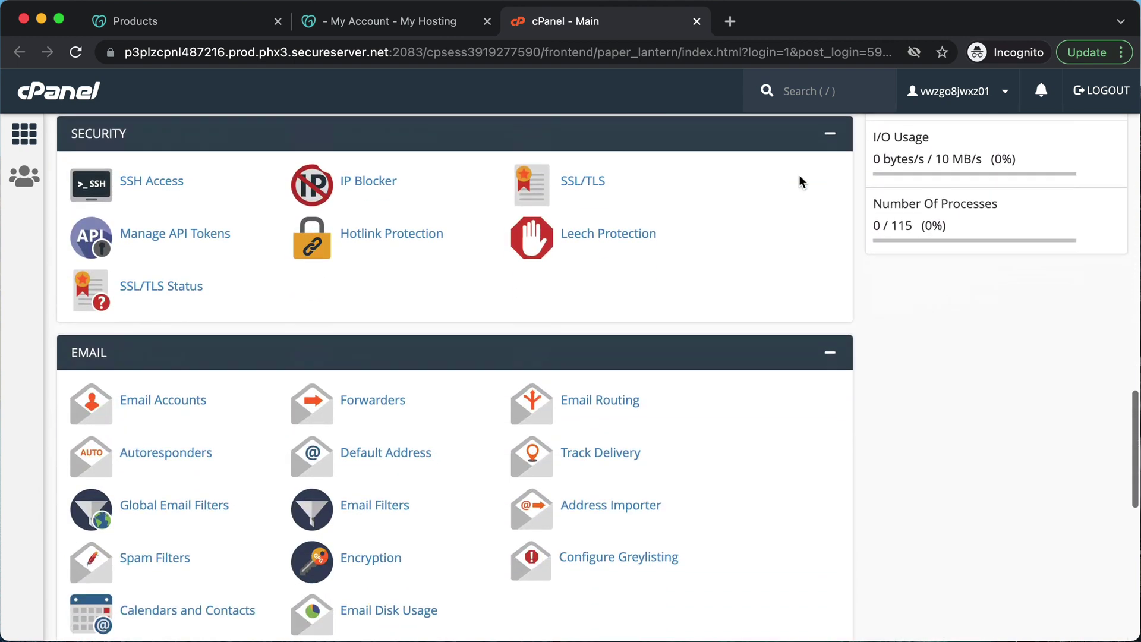
pyautogui.scroll(-5, 799, 178)
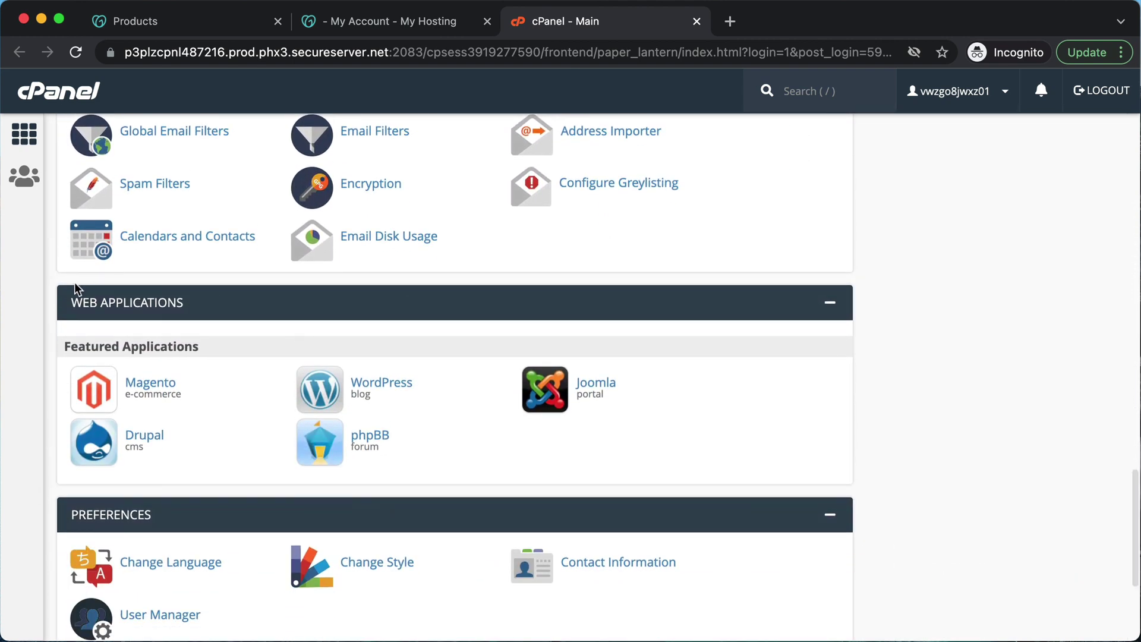
# - Open the Installatron WordPress installer and scroll through its installation form
pyautogui.click(383, 385)
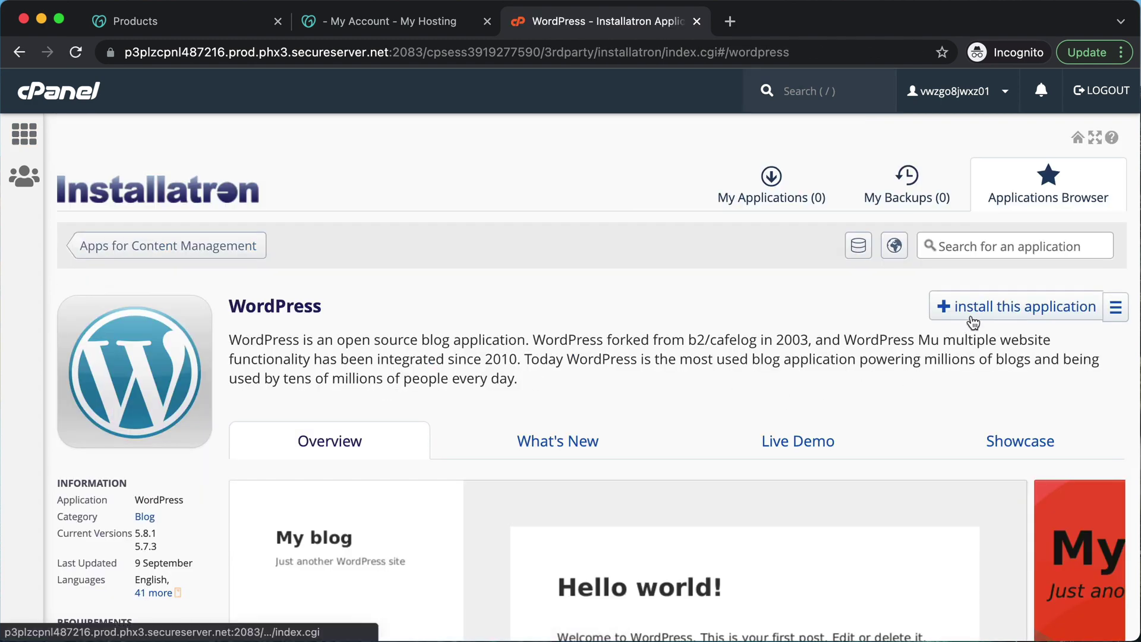
pyautogui.click(1006, 314)
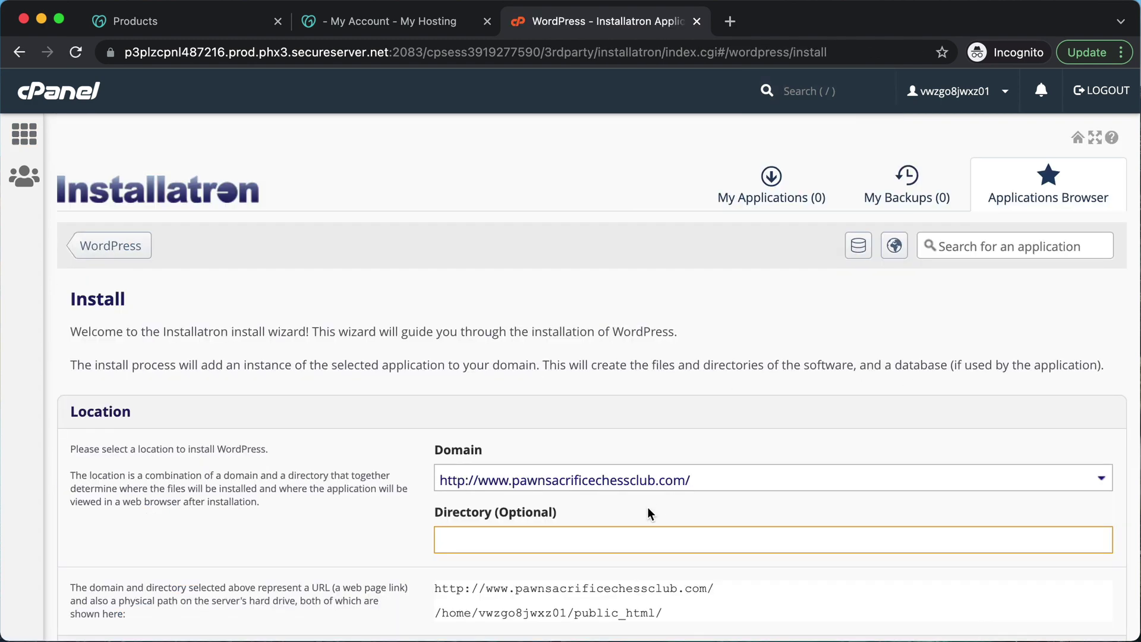
pyautogui.scroll(-2, 650, 515)
pyautogui.scroll(-1, 650, 514)
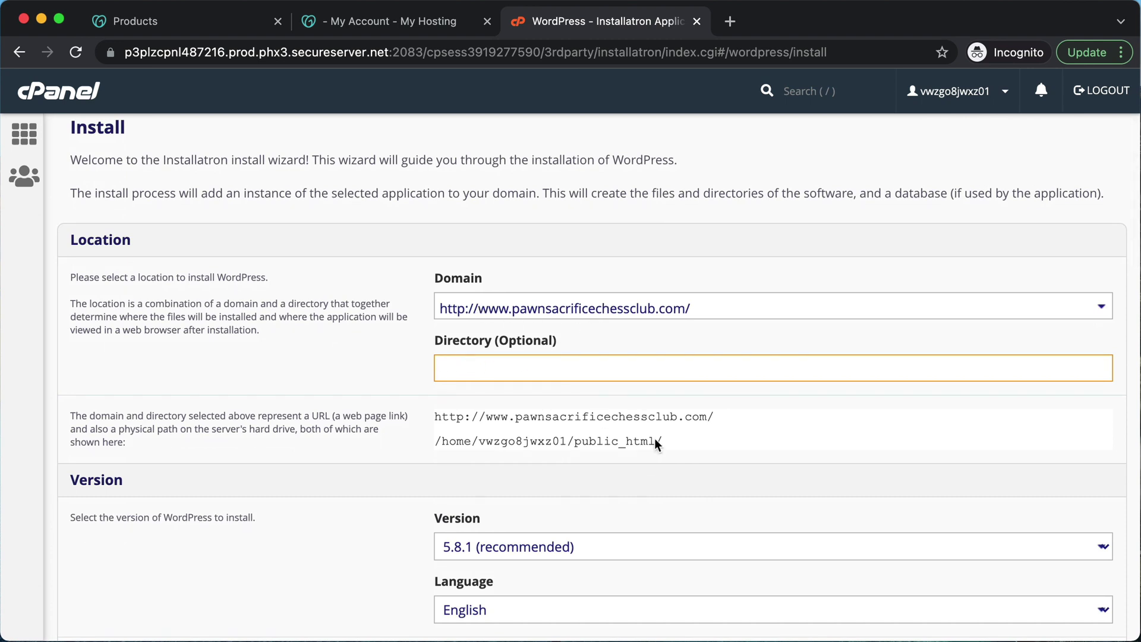
pyautogui.scroll(-3, 696, 468)
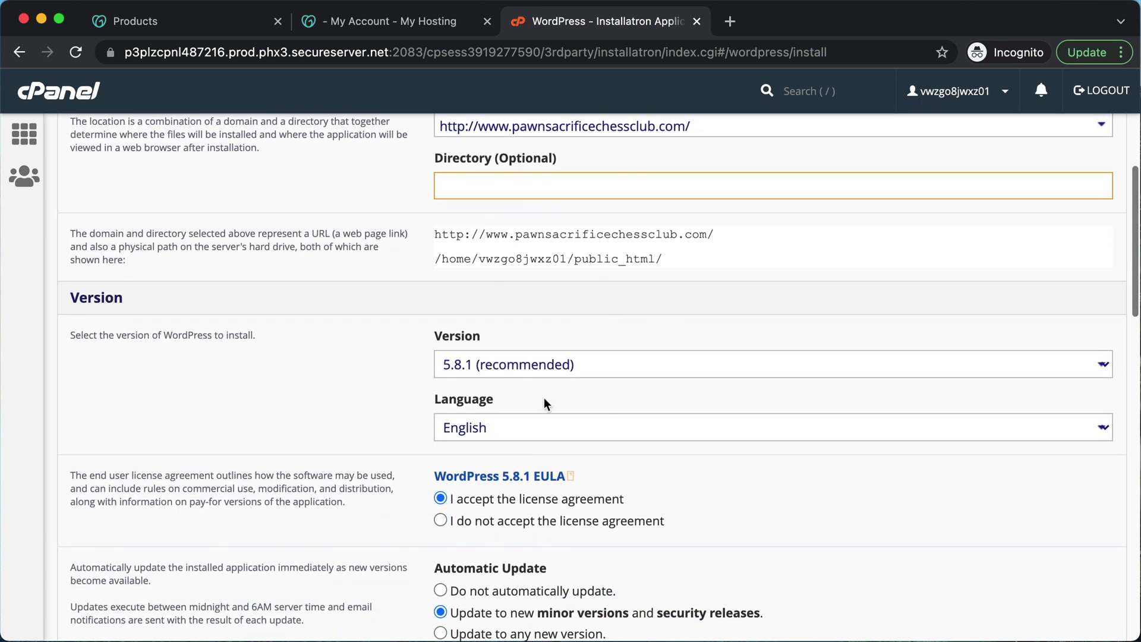
pyautogui.scroll(-3, 660, 497)
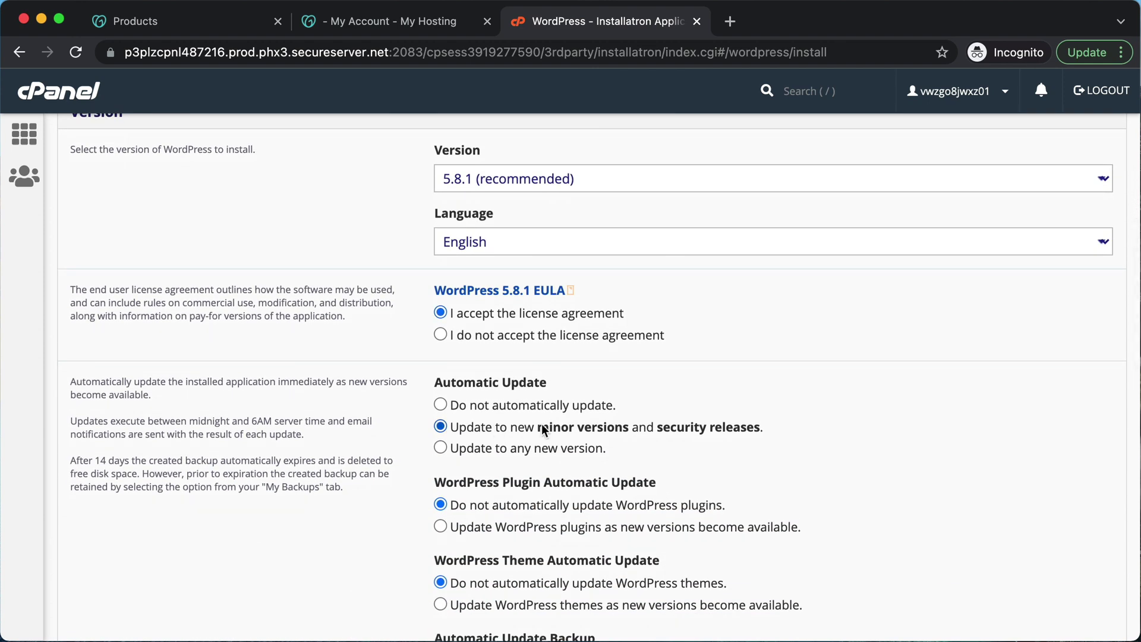
pyautogui.scroll(-2, 641, 426)
pyautogui.scroll(-2, 594, 447)
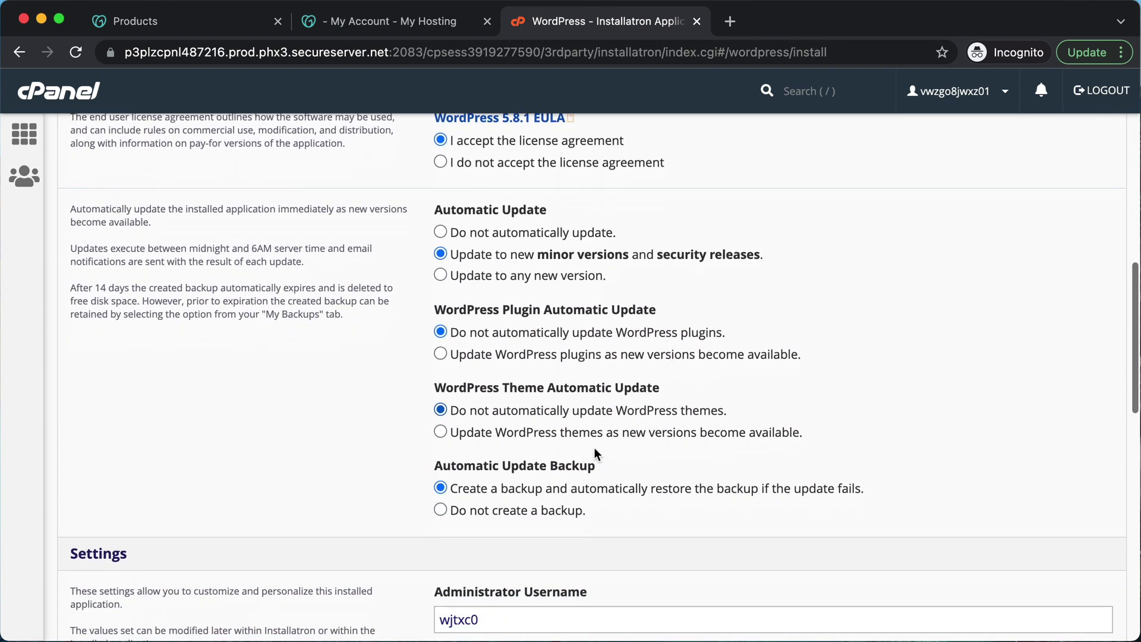
pyautogui.scroll(-3, 621, 427)
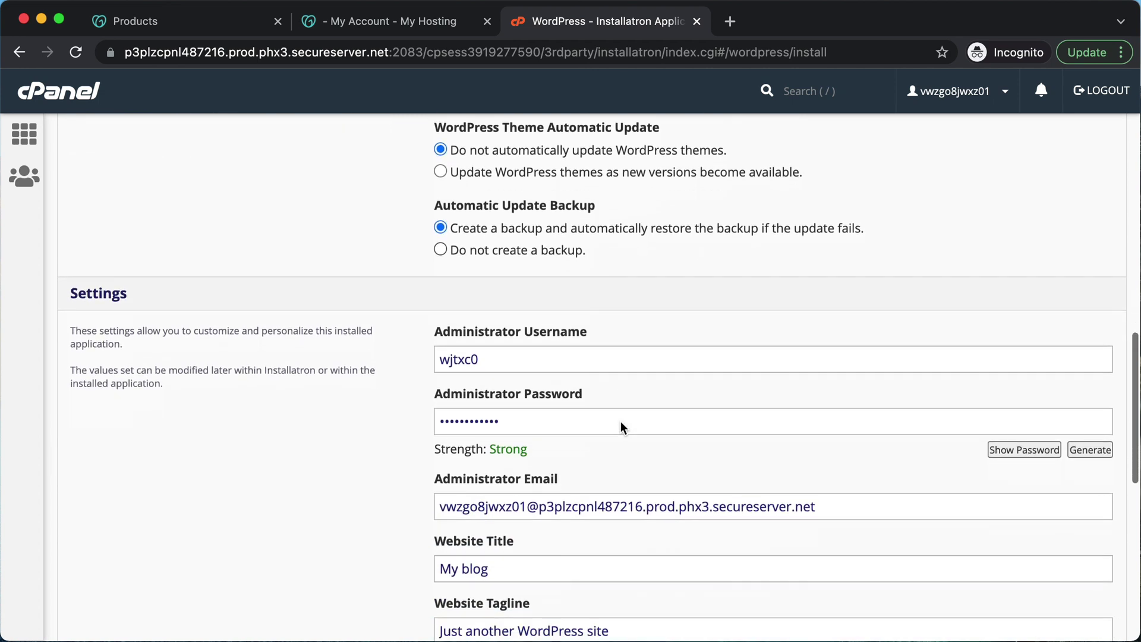
pyautogui.scroll(-1, 621, 426)
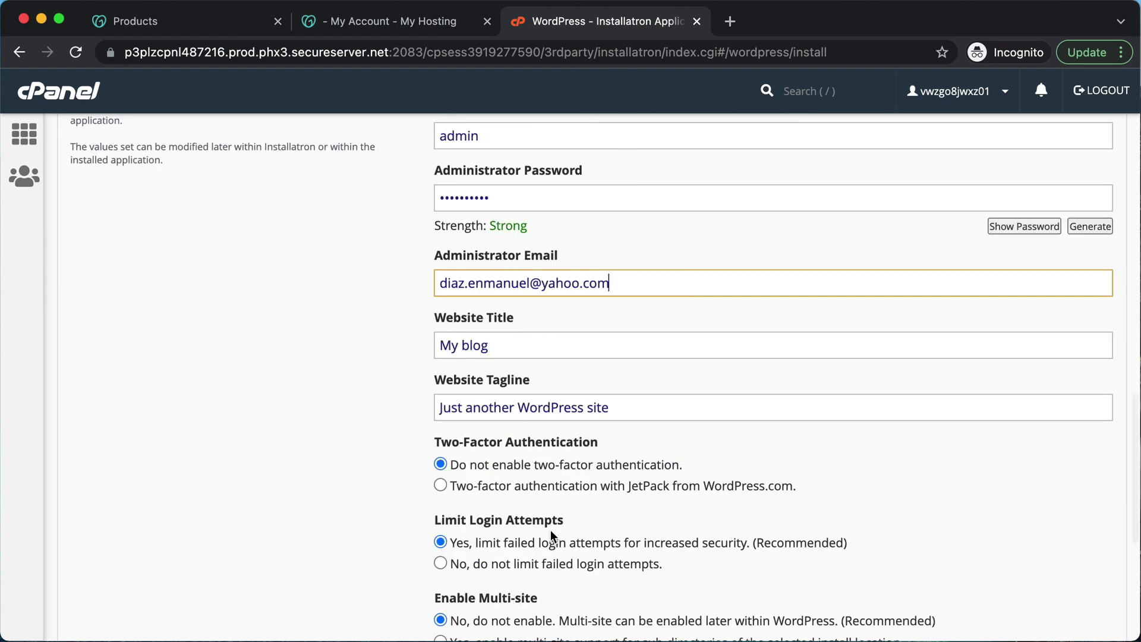
pyautogui.scroll(-3, 552, 535)
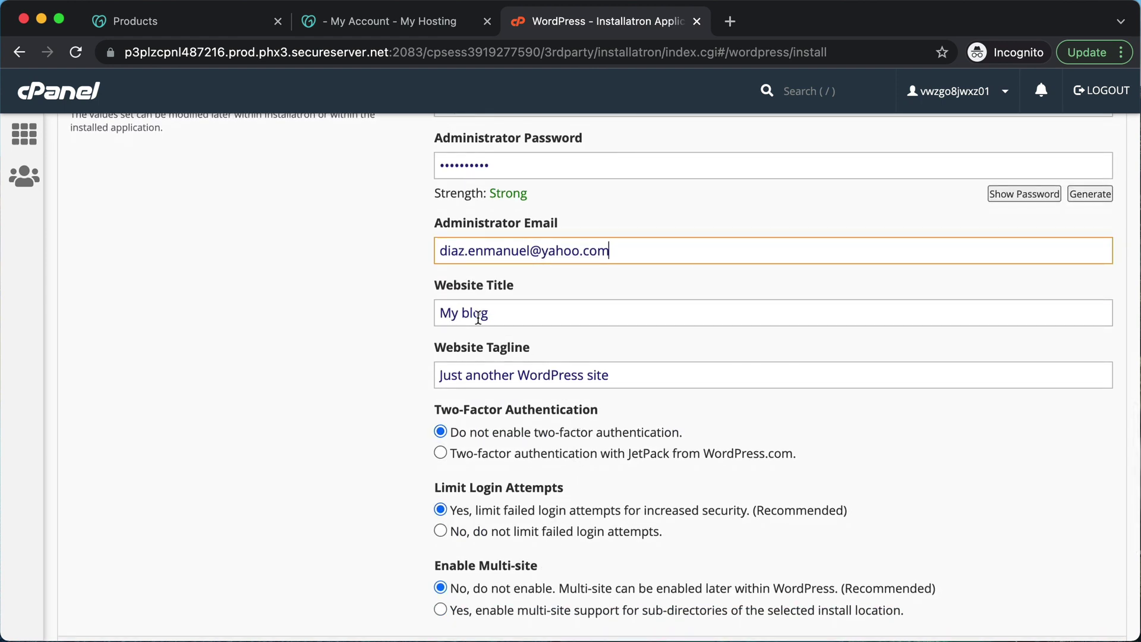
# - Replace the 'My blog' title with 'Chess', clear the tagline, and install WordPress
pyautogui.click(504, 310)
pyautogui.press('super+a')
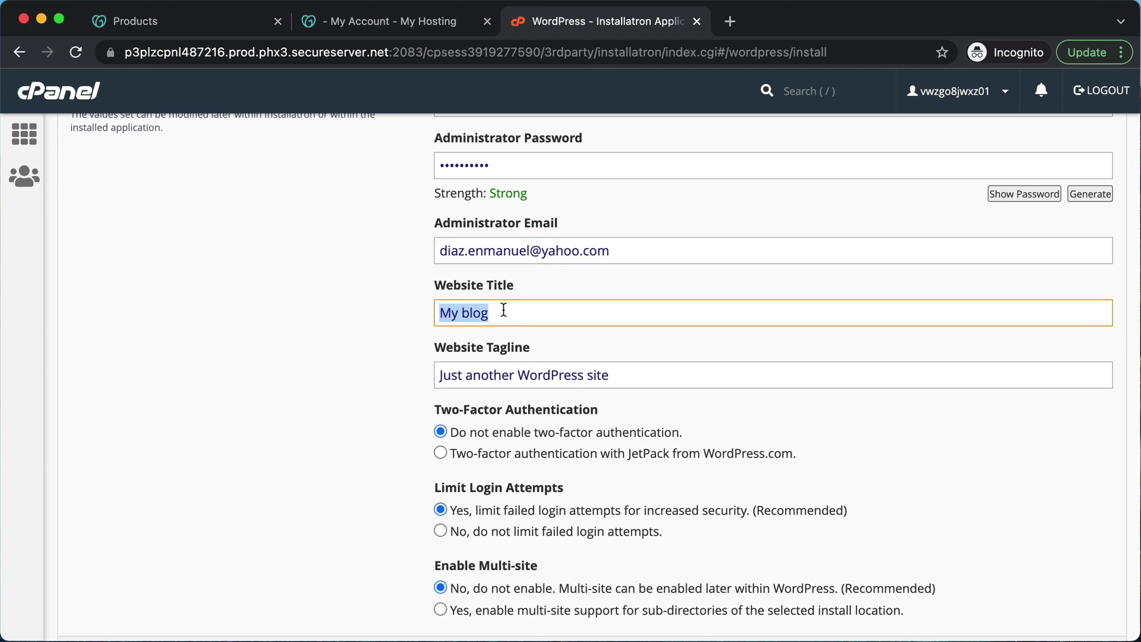
pyautogui.write('Chess')
pyautogui.press('Tab')
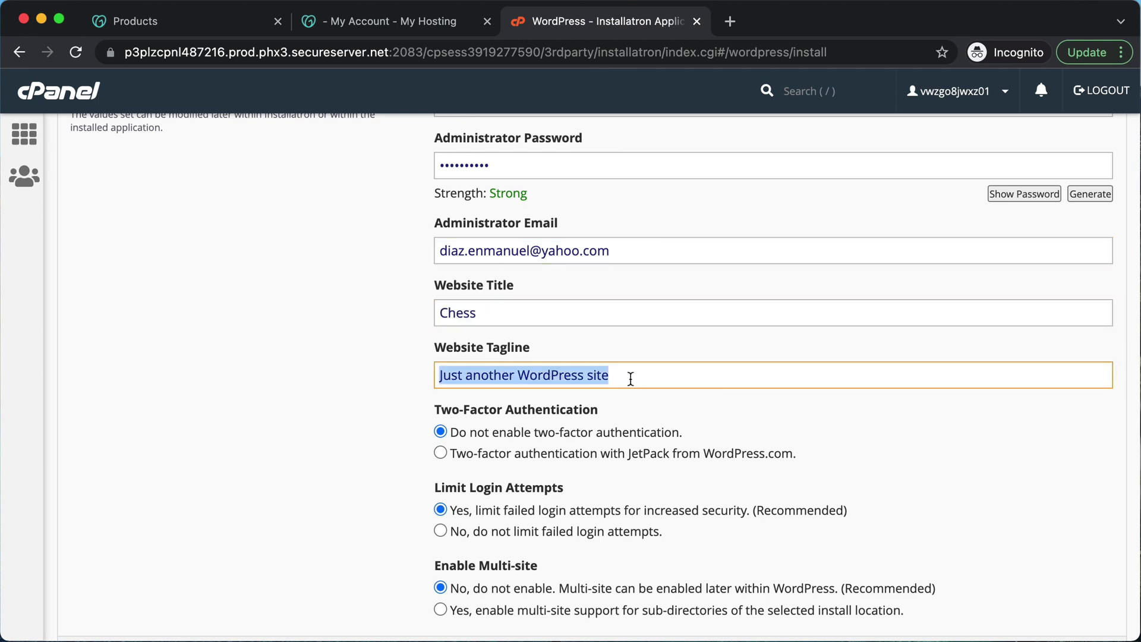
pyautogui.press('BackSpace')
pyautogui.scroll(-4, 666, 321)
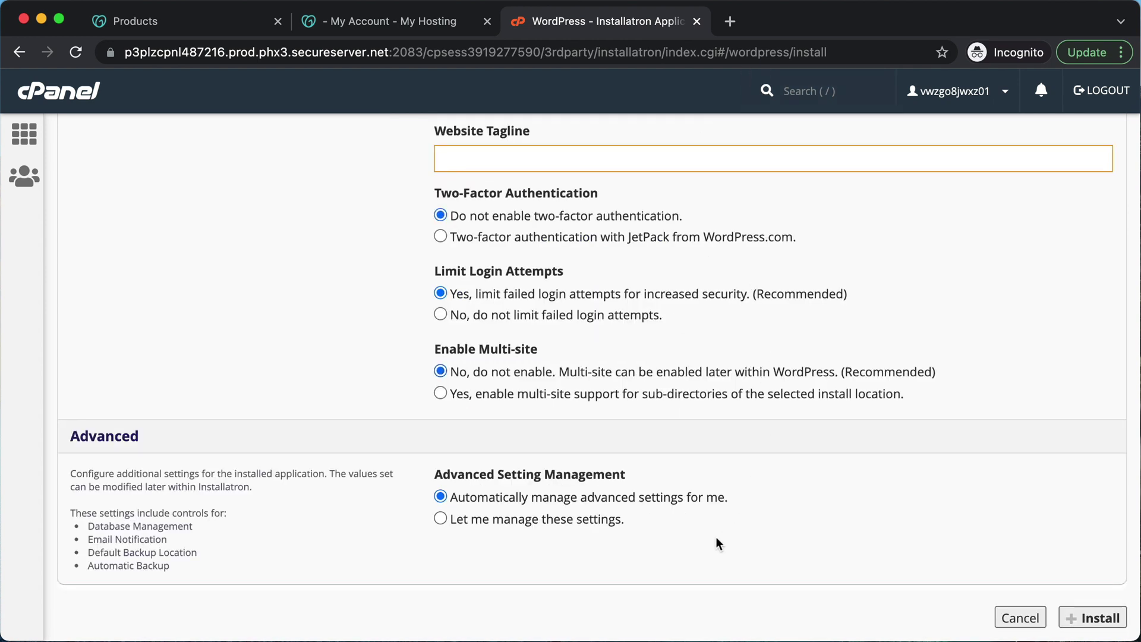
pyautogui.click(1093, 617)
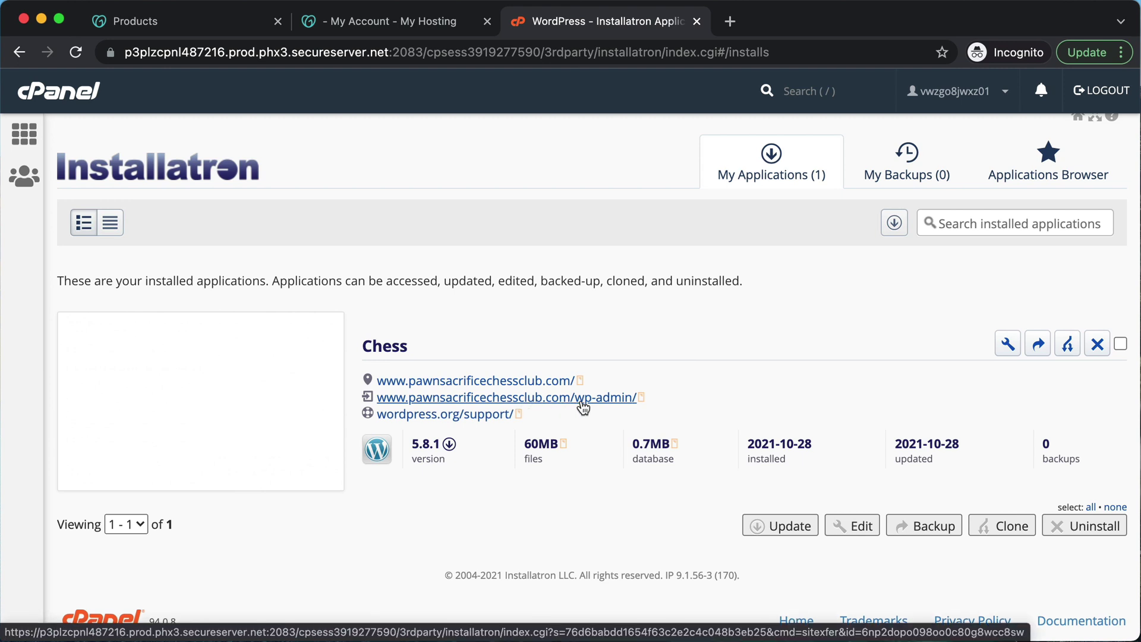
# - Follow the new site's wp-admin link, check the other tabs, then return to the parked-domain page
pyautogui.click(603, 402)
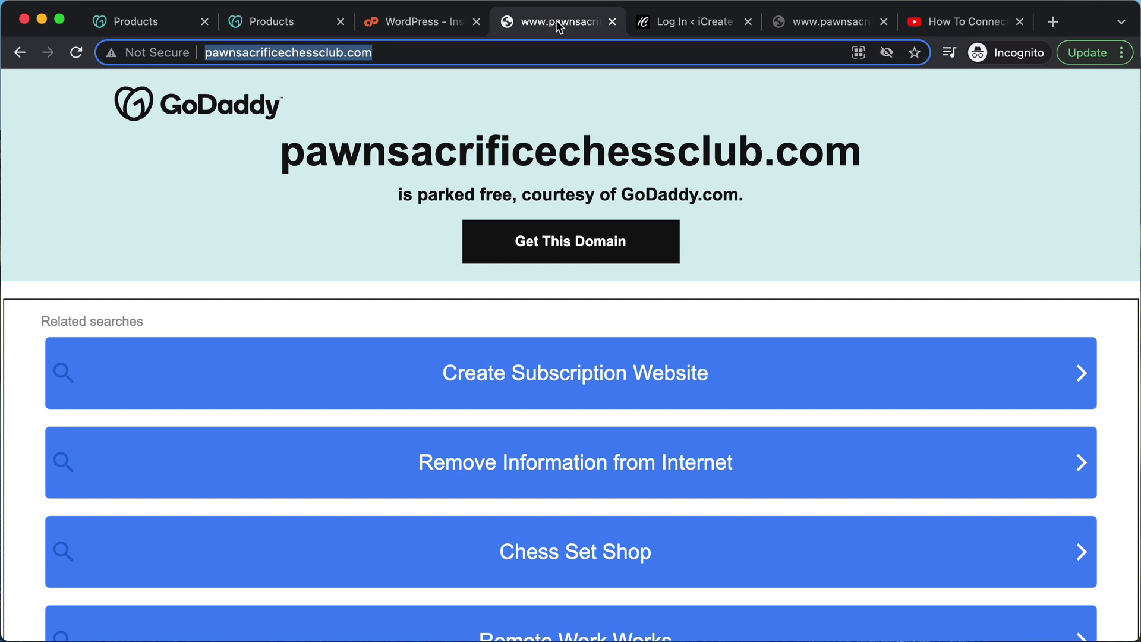
pyautogui.click(653, 25)
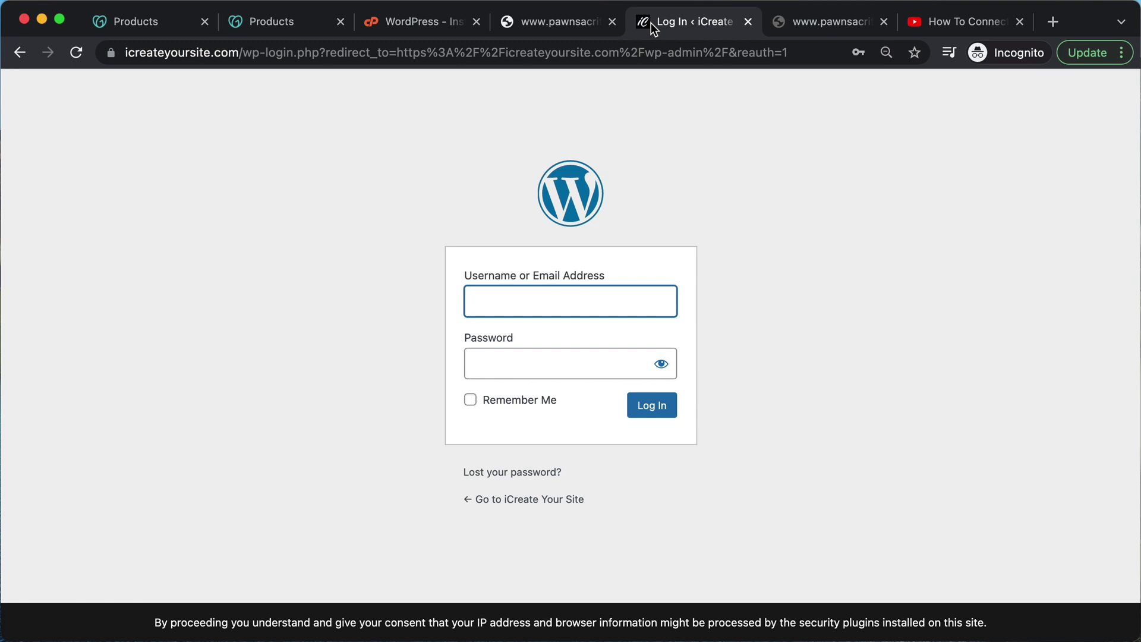
pyautogui.click(831, 22)
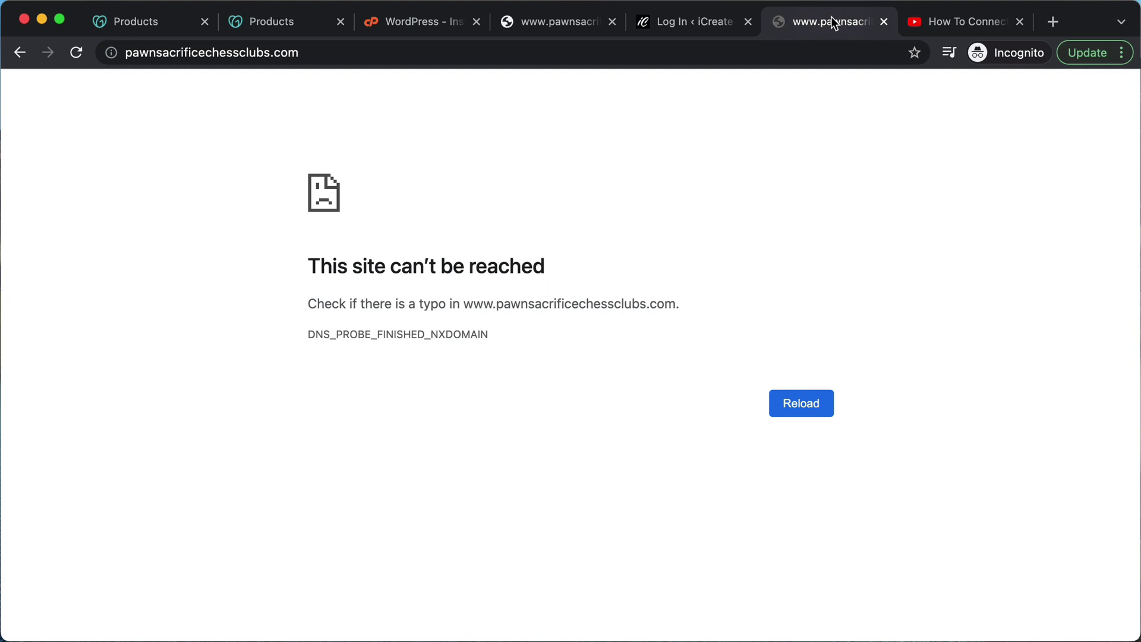
pyautogui.press('super+r')
pyautogui.click(954, 28)
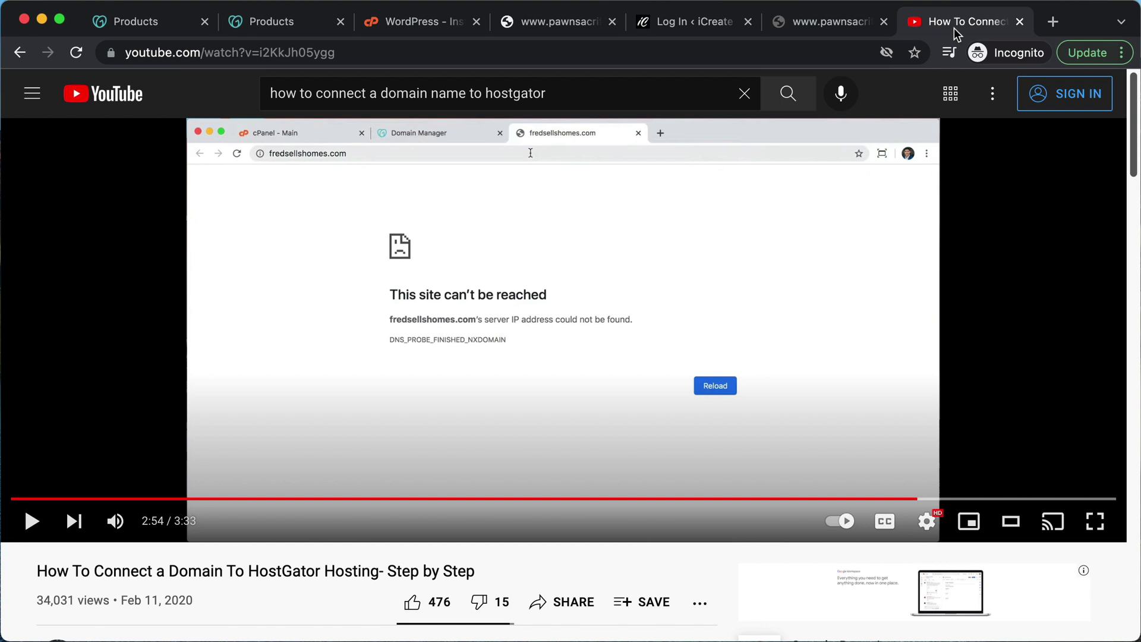
pyautogui.click(570, 22)
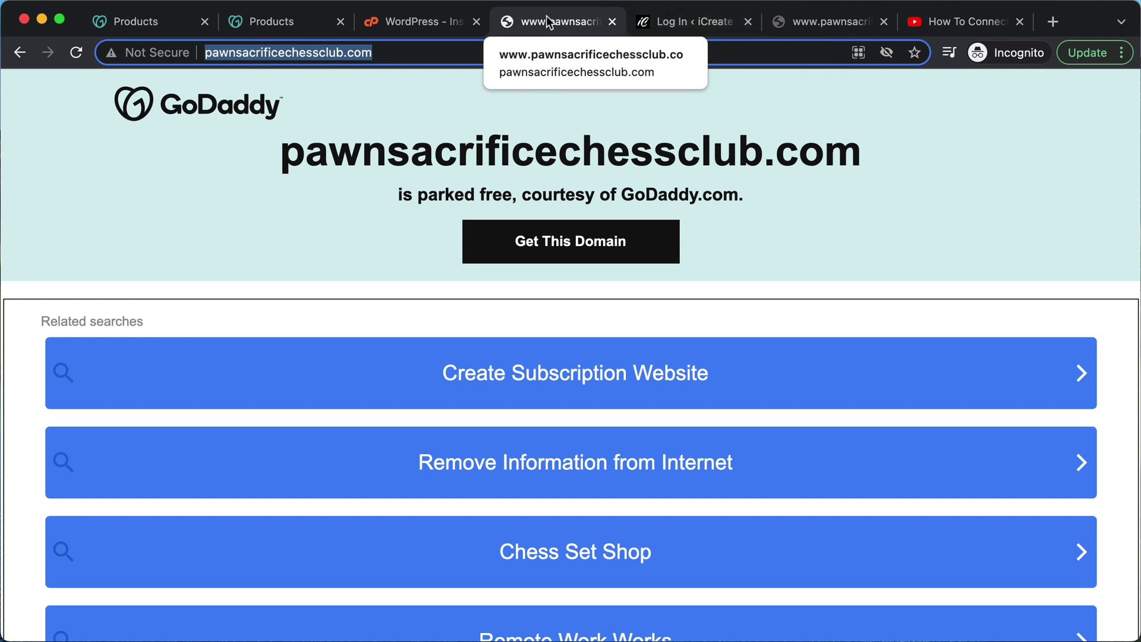
# - Close the test tabs, copy cPanel's shared IP 68.178.221.131, and return to GoDaddy's Products tab
pyautogui.click(747, 24)
pyautogui.click(748, 24)
pyautogui.click(748, 24)
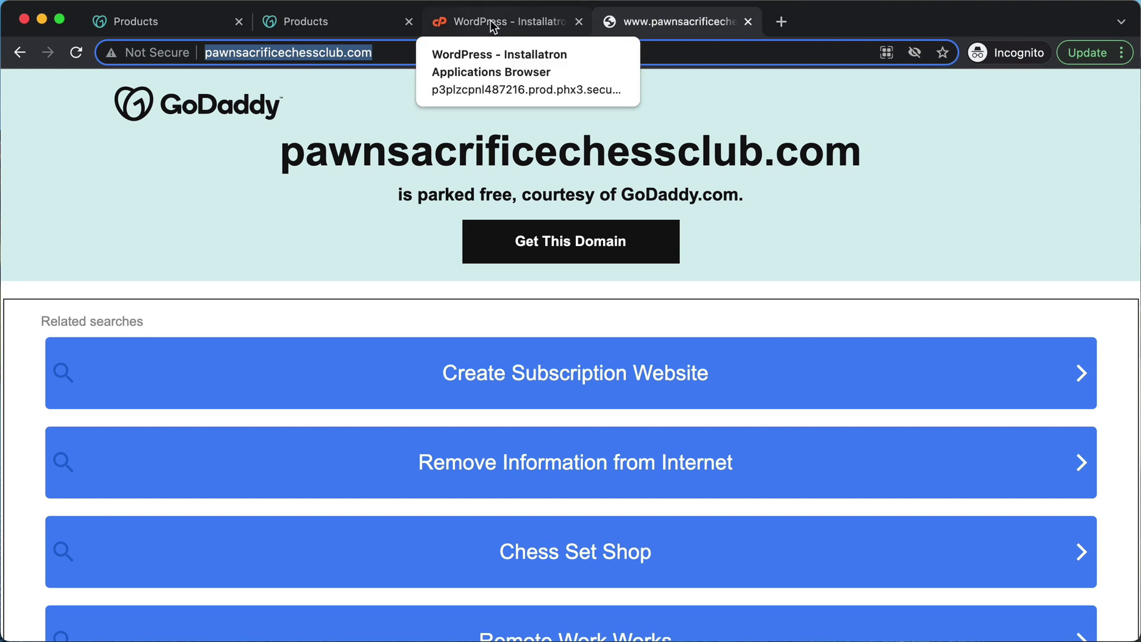
pyautogui.click(491, 24)
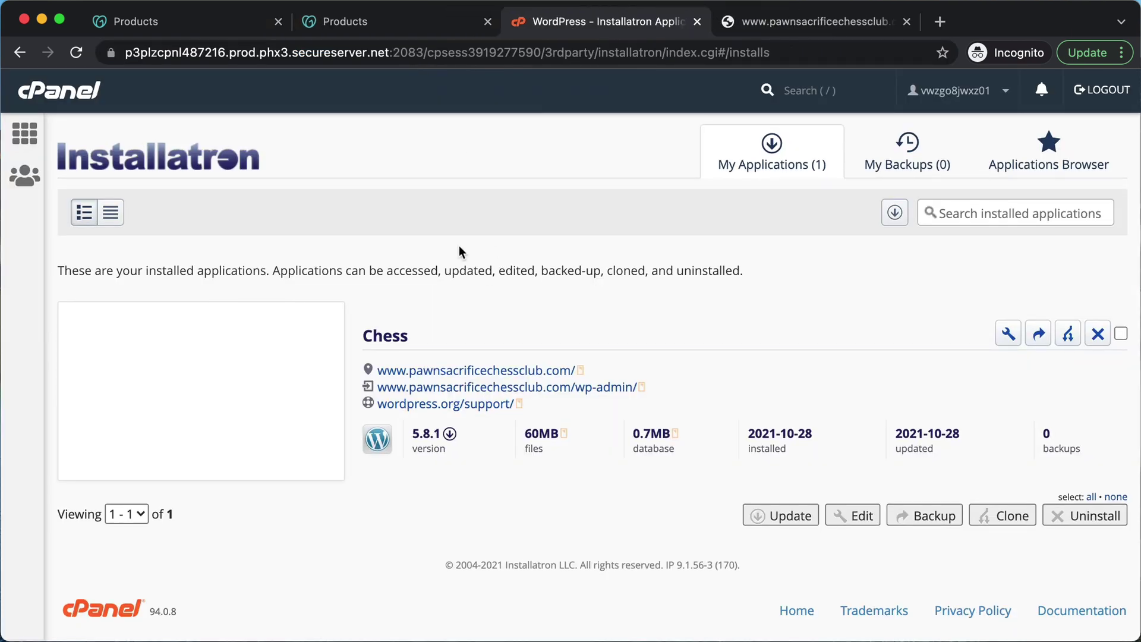
pyautogui.click(26, 136)
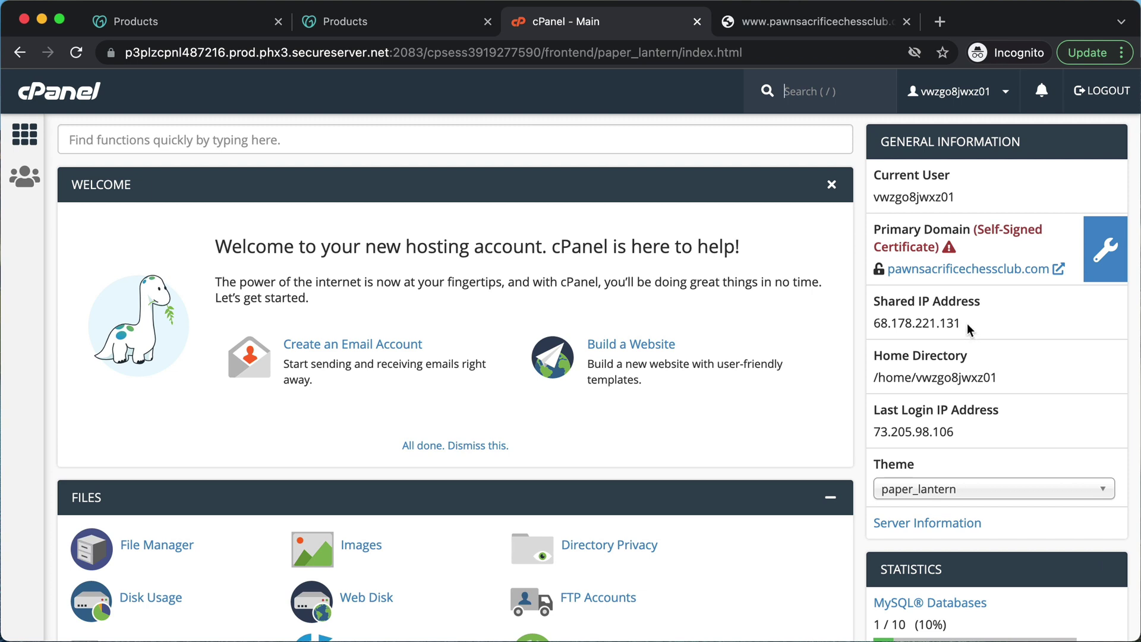
pyautogui.moveTo(967, 324); pyautogui.dragTo(875, 320)
pyautogui.press('super+c')
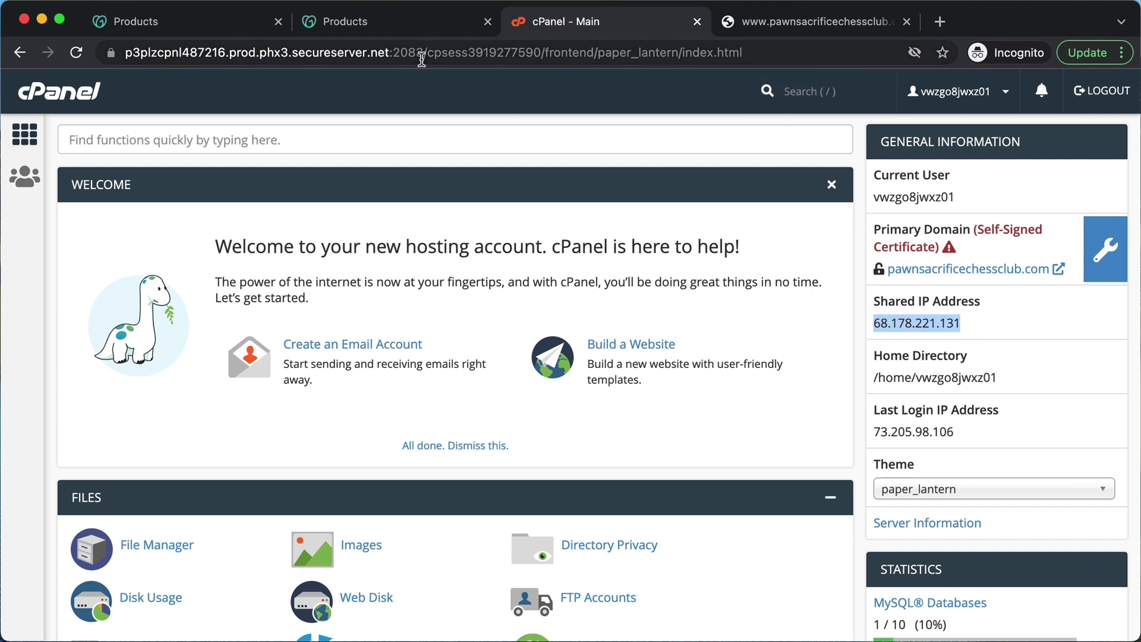
pyautogui.click(384, 21)
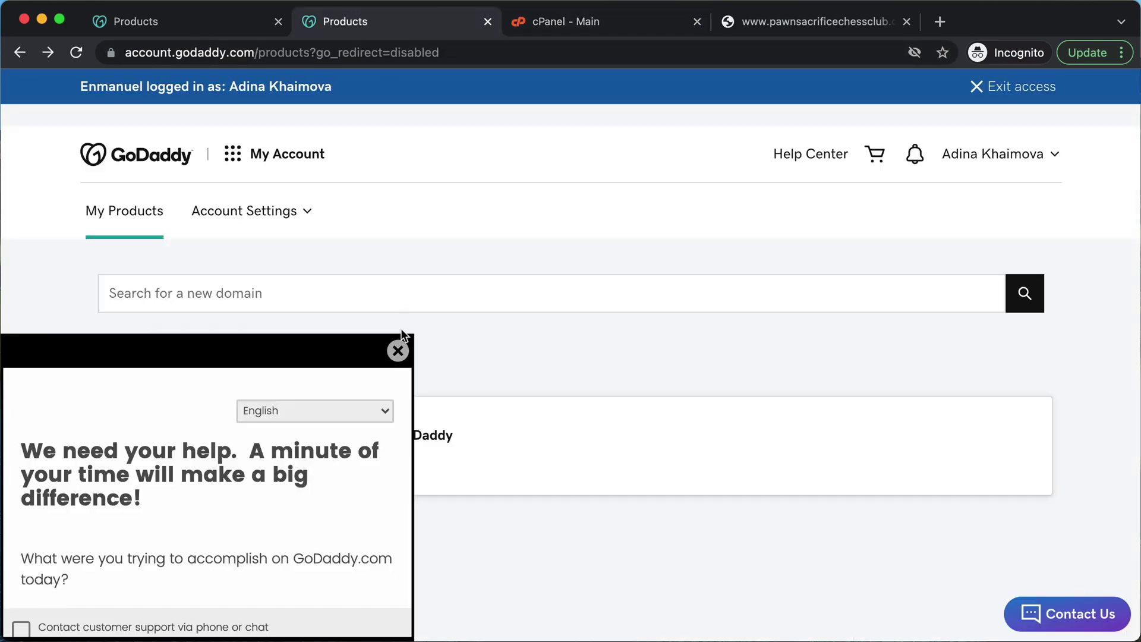
# - Dismiss the survey and open DNS management for pawnsacrificechessclub.com
pyautogui.click(398, 351)
pyautogui.scroll(-4, 469, 415)
pyautogui.scroll(-3, 470, 415)
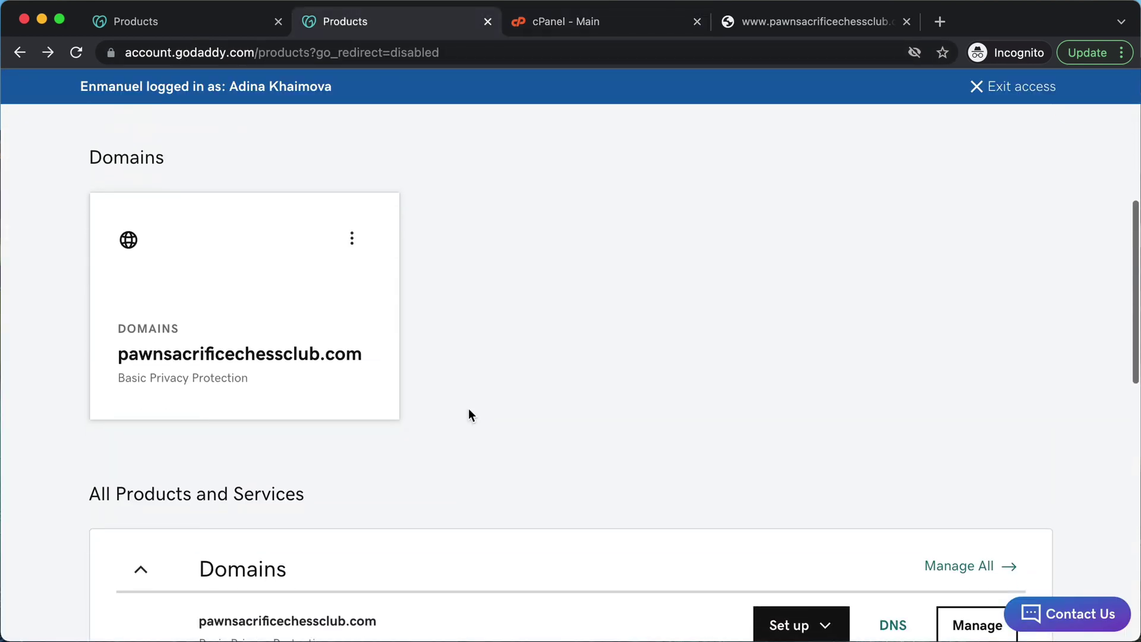
pyautogui.click(350, 236)
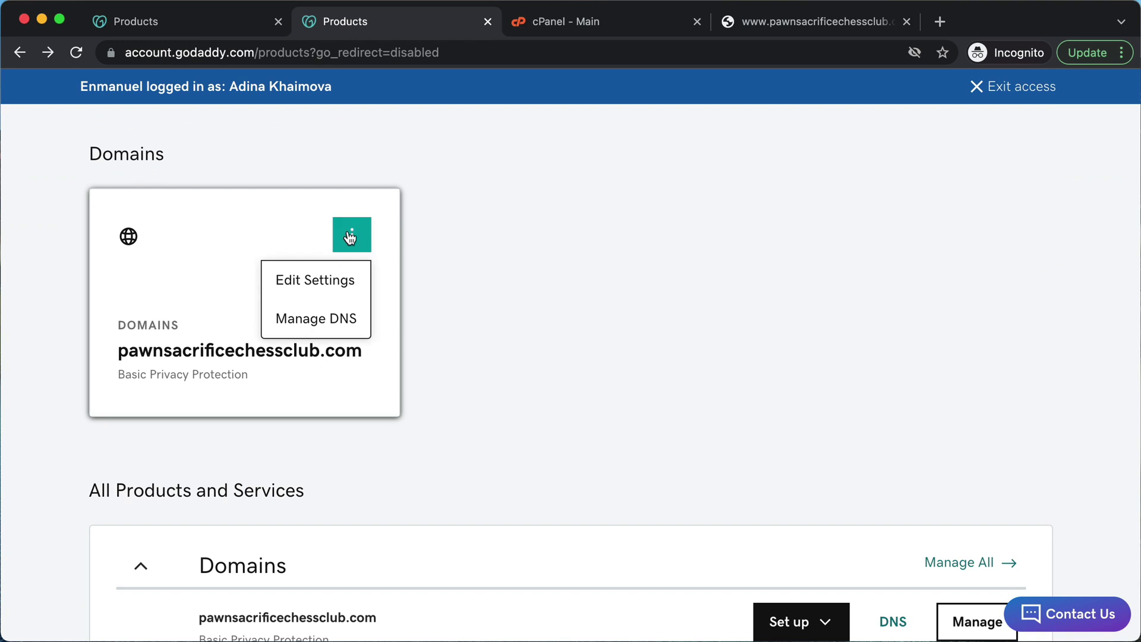
pyautogui.click(320, 323)
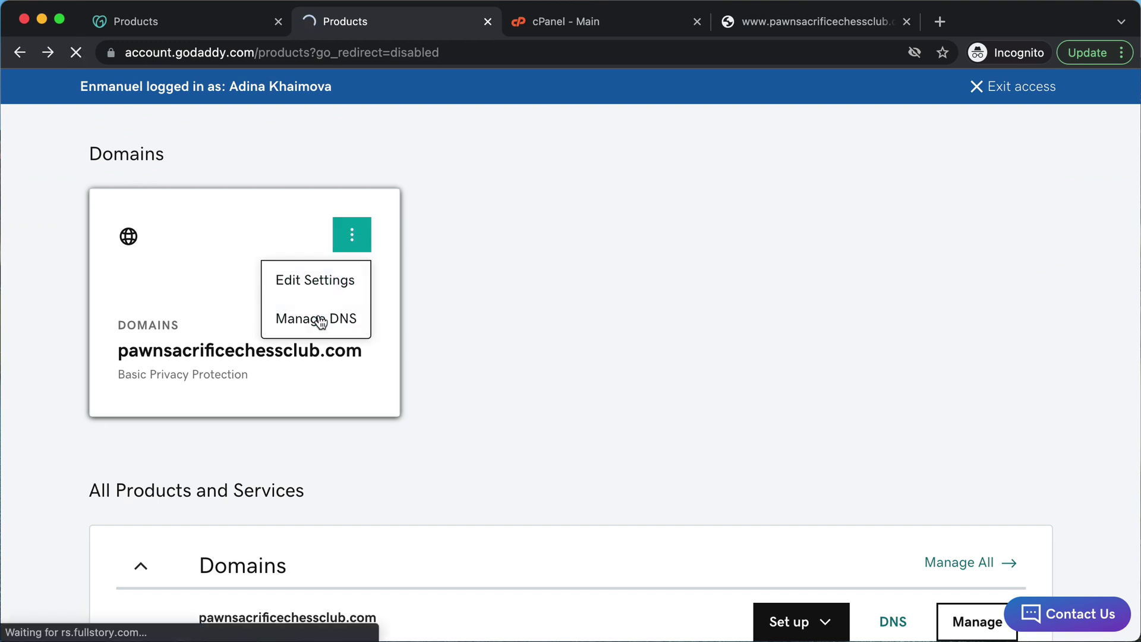
pyautogui.scroll(-4, 612, 386)
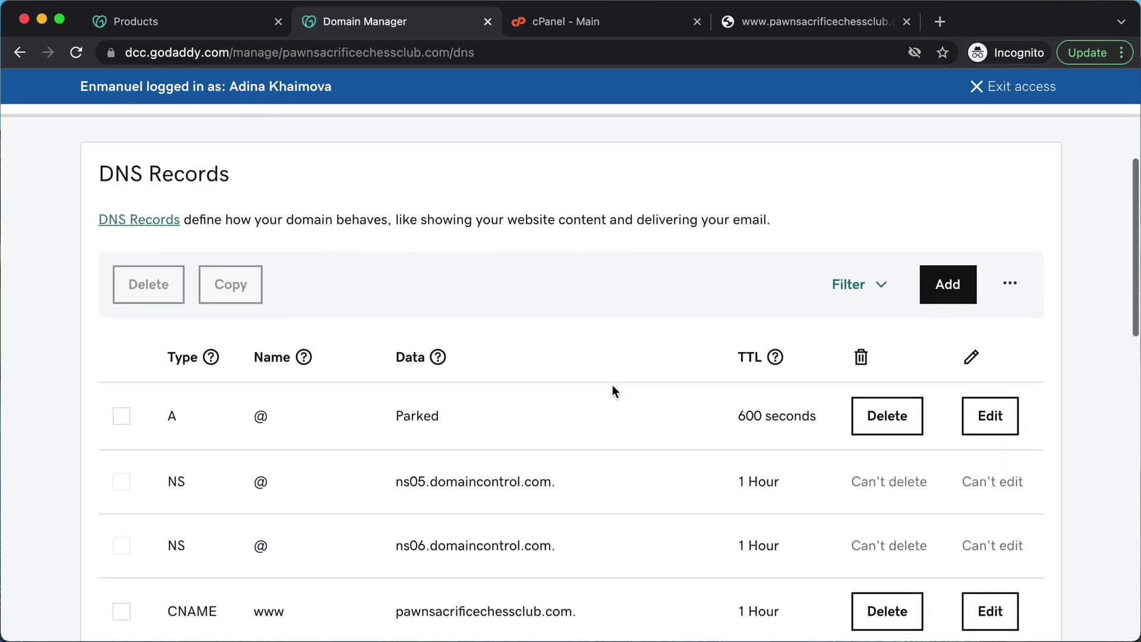
pyautogui.scroll(-2, 563, 430)
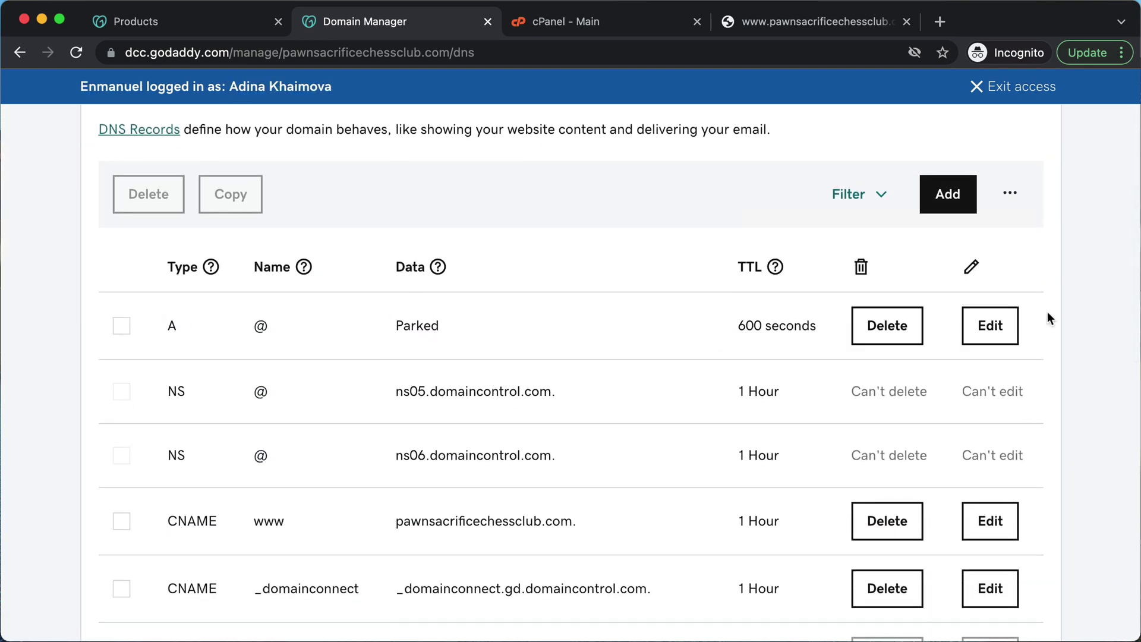
# - Change the A record value from Parked to 68.178.221.131 and save it
pyautogui.click(1000, 333)
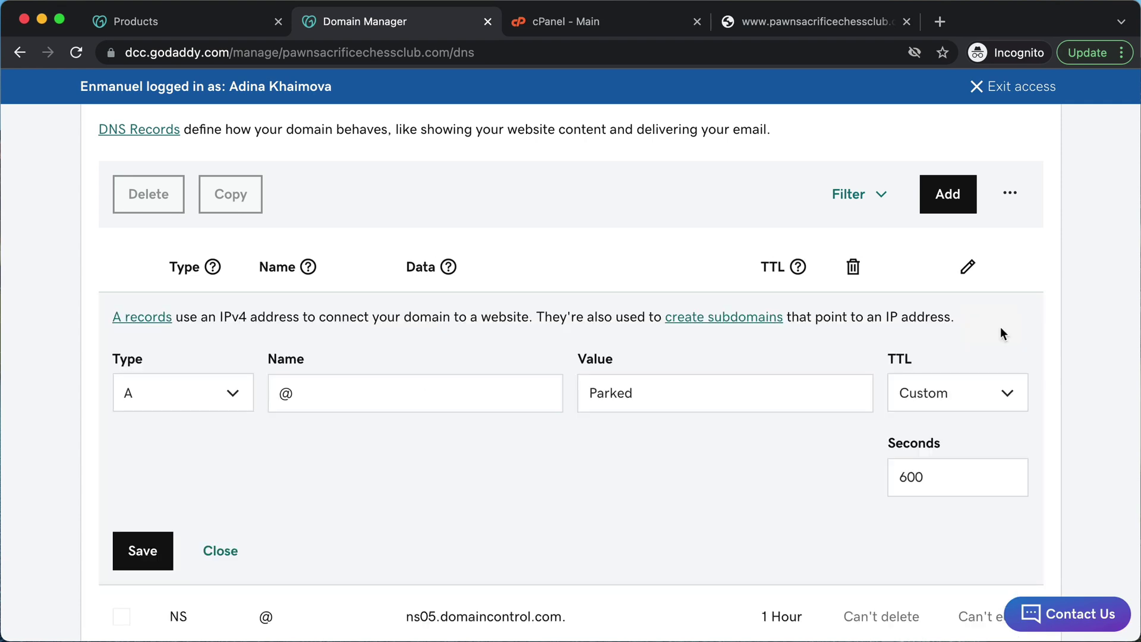
pyautogui.doubleClick(625, 391)
pyautogui.press('BackSpace')
pyautogui.press('super+v')
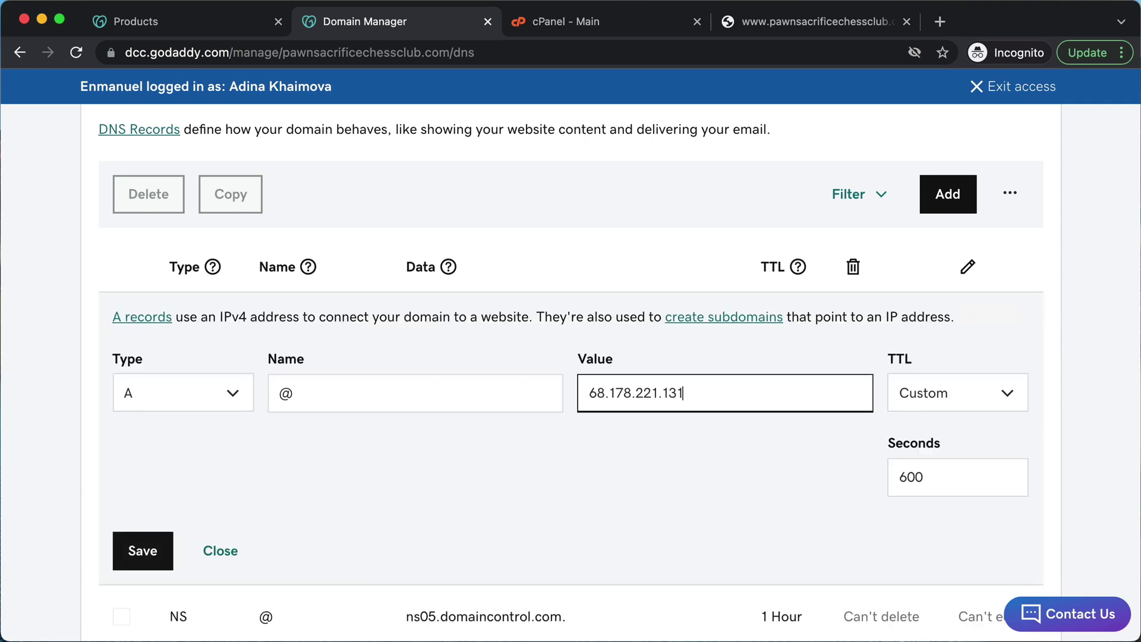
pyautogui.click(145, 552)
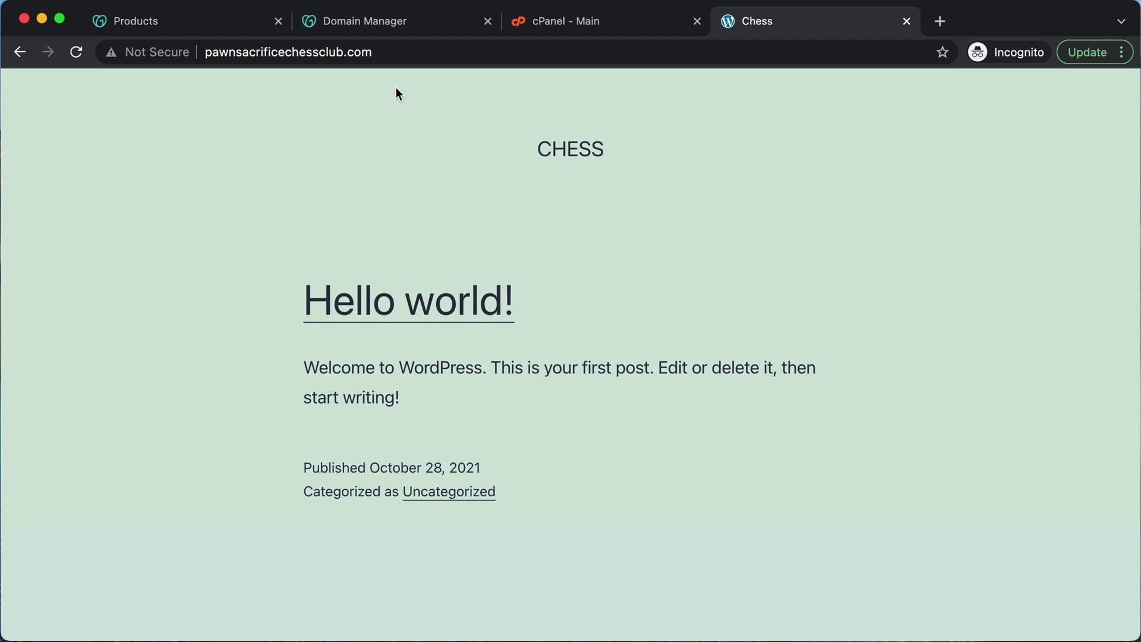
# - Append /wp-admin to the pawnsacrificechessclub.com address and load it
pyautogui.doubleClick(390, 52)
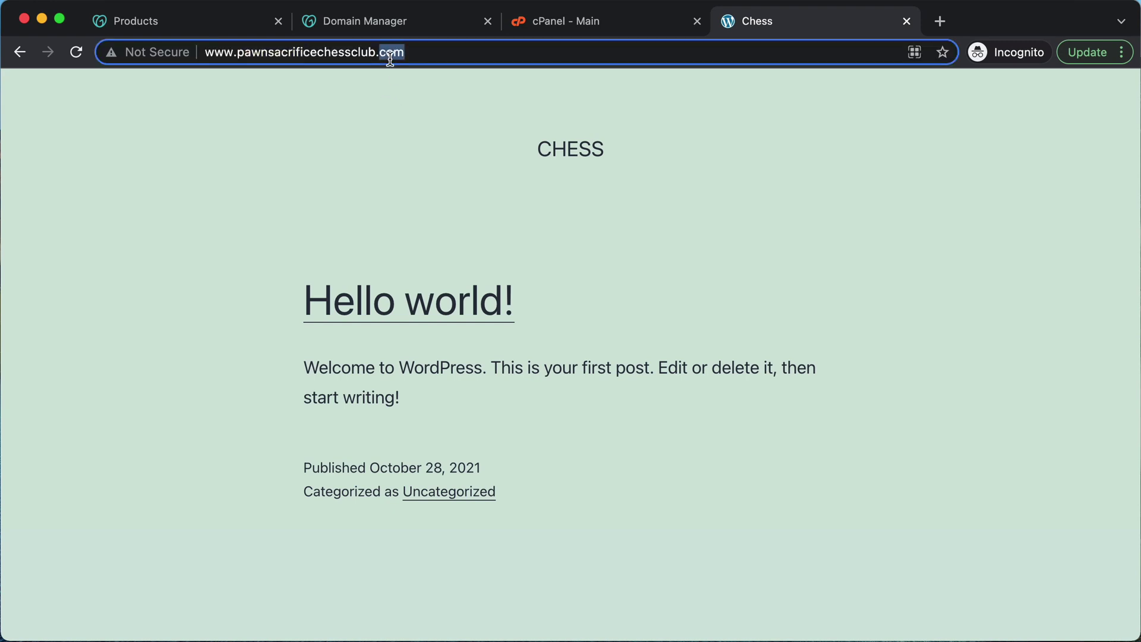
pyautogui.press('Right')
pyautogui.write('/wp-admin')
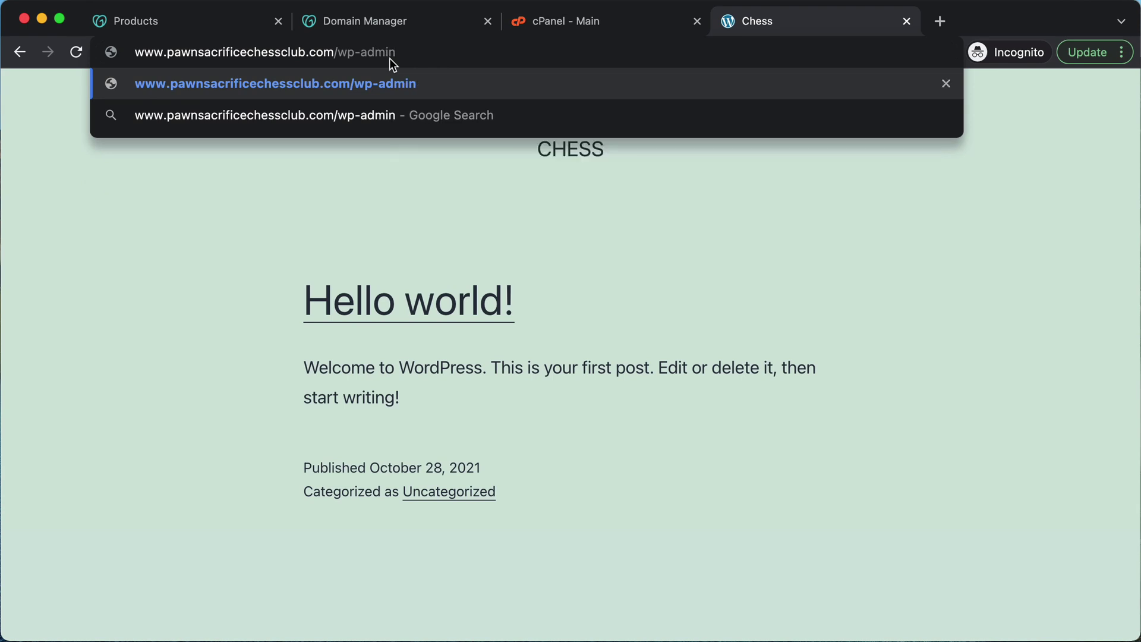
pyautogui.press('Return')
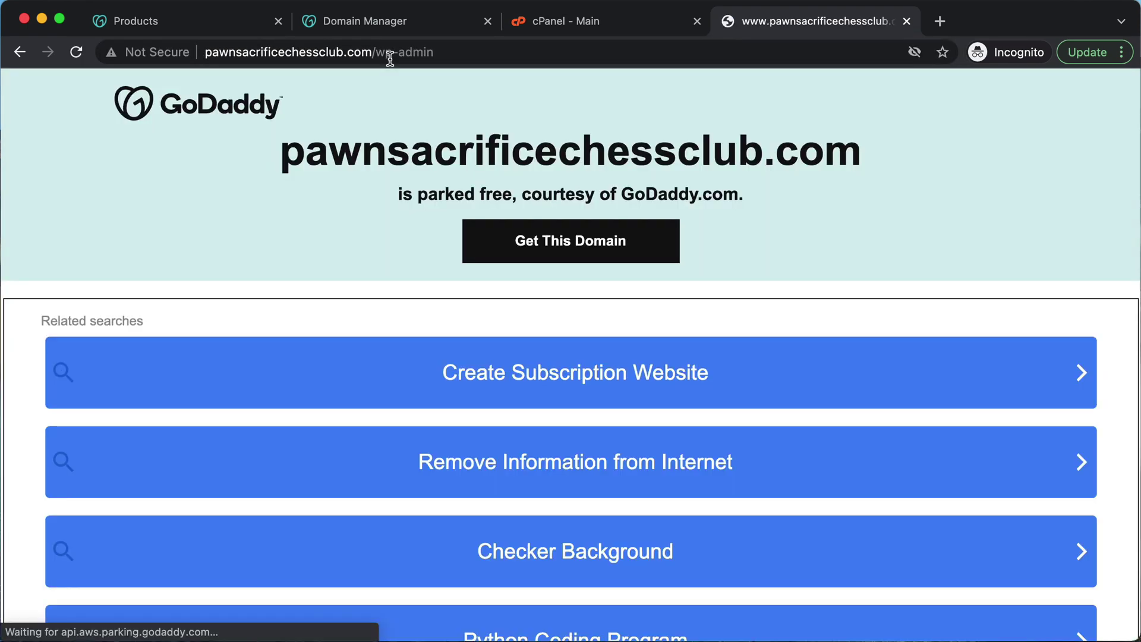